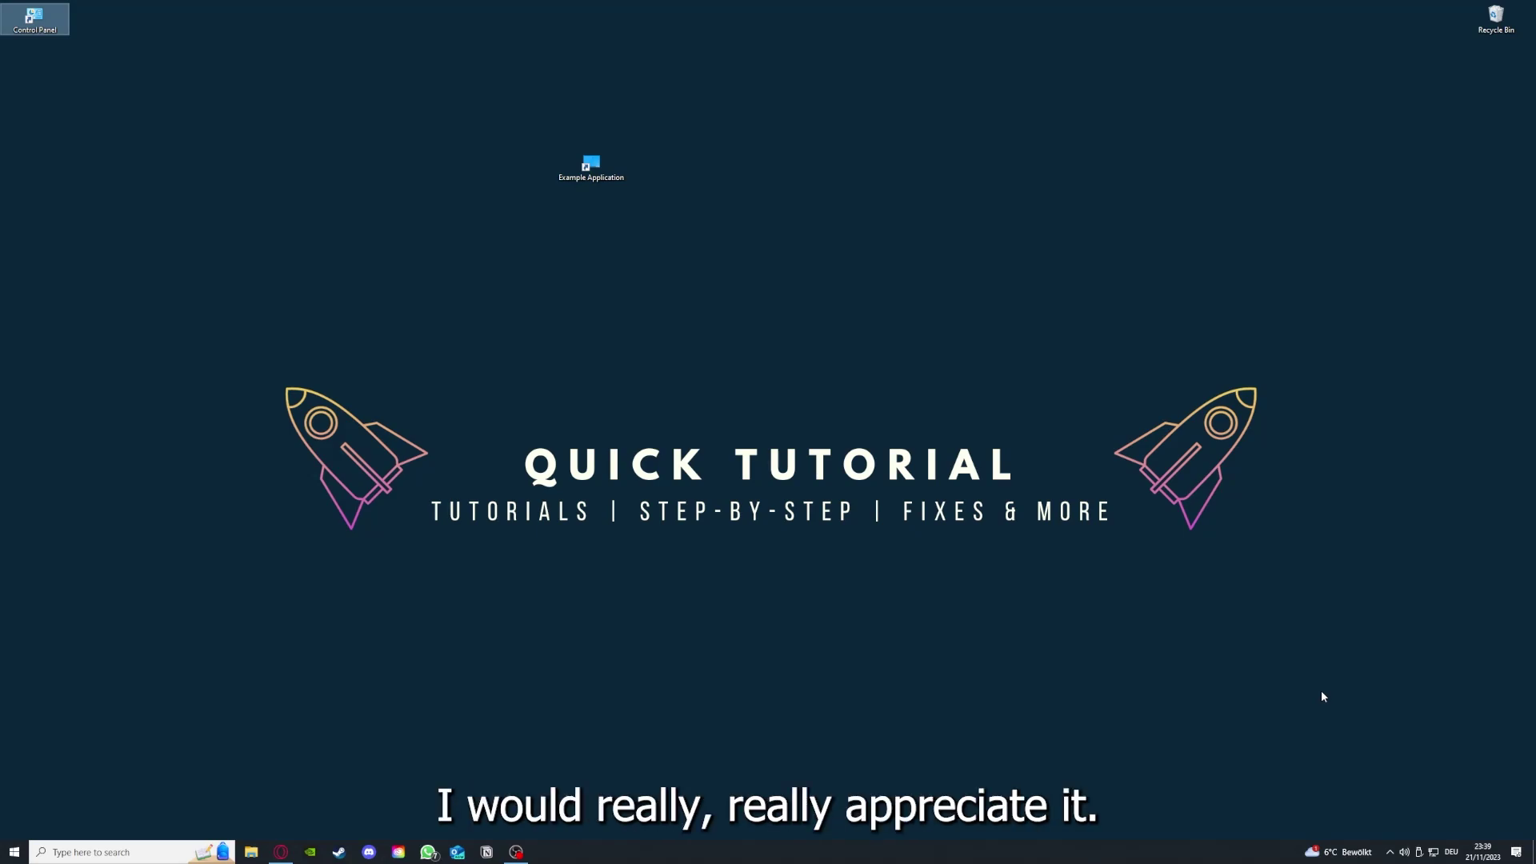
- Clear the desktop icon selection and drag a selection box across the empty desktop
left_click(1089, 573)
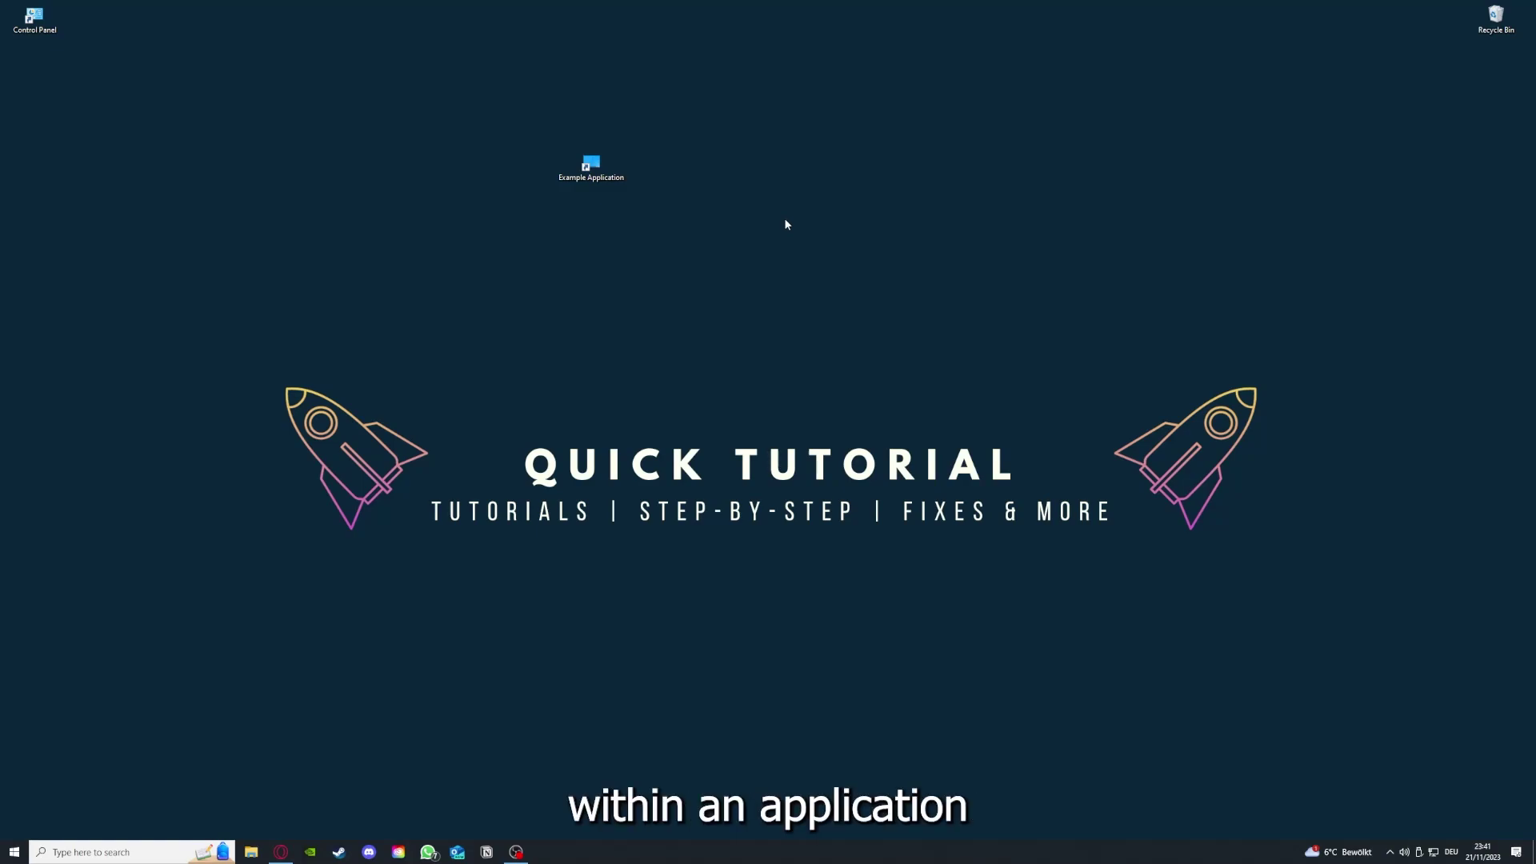
left_click_drag(201, 299, 1299, 637)
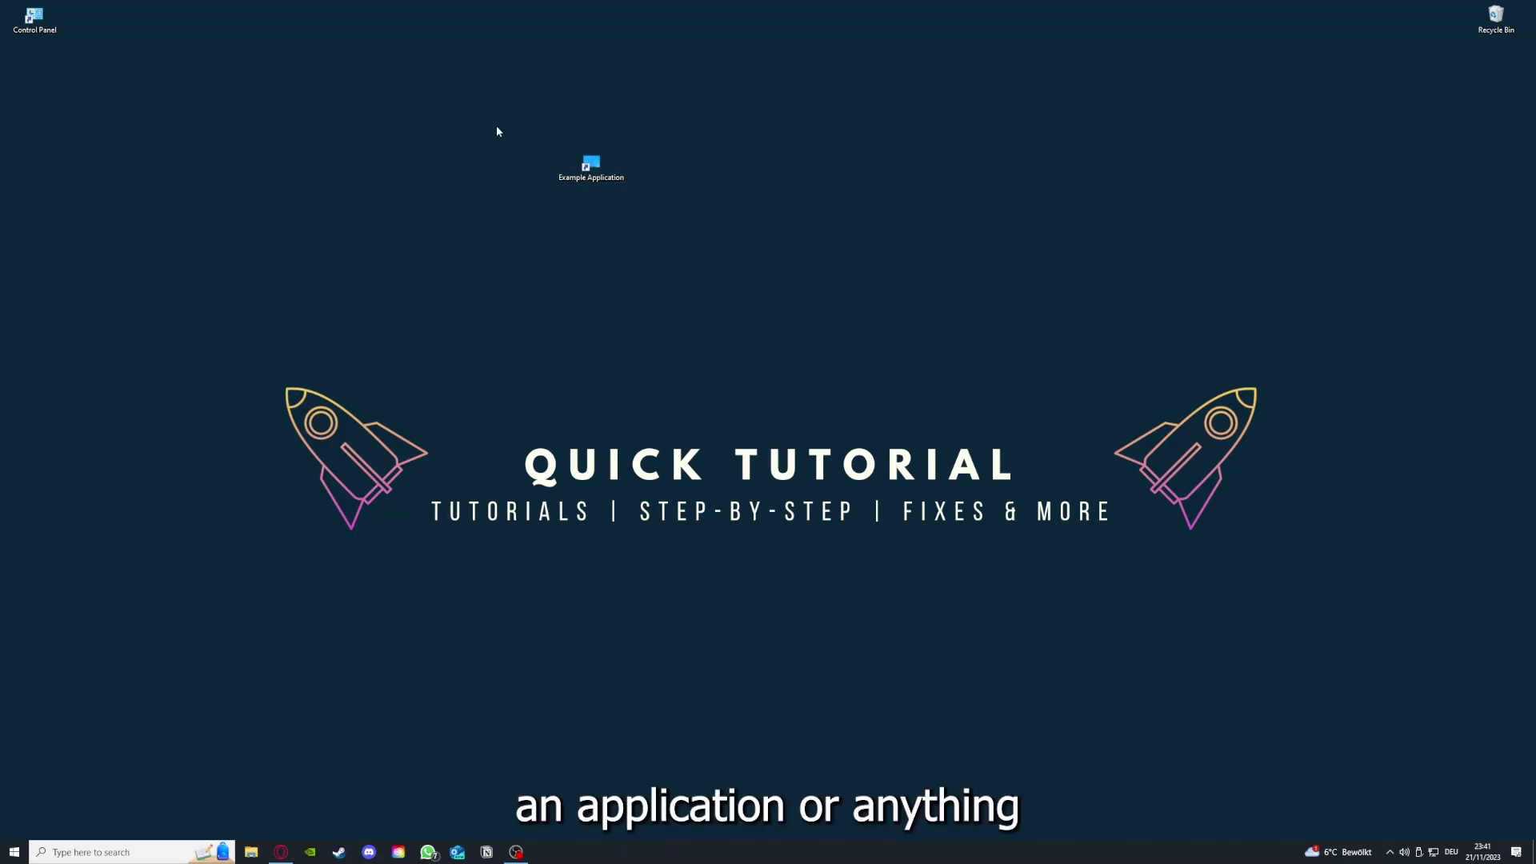
left_click_drag(202, 299, 1297, 649)
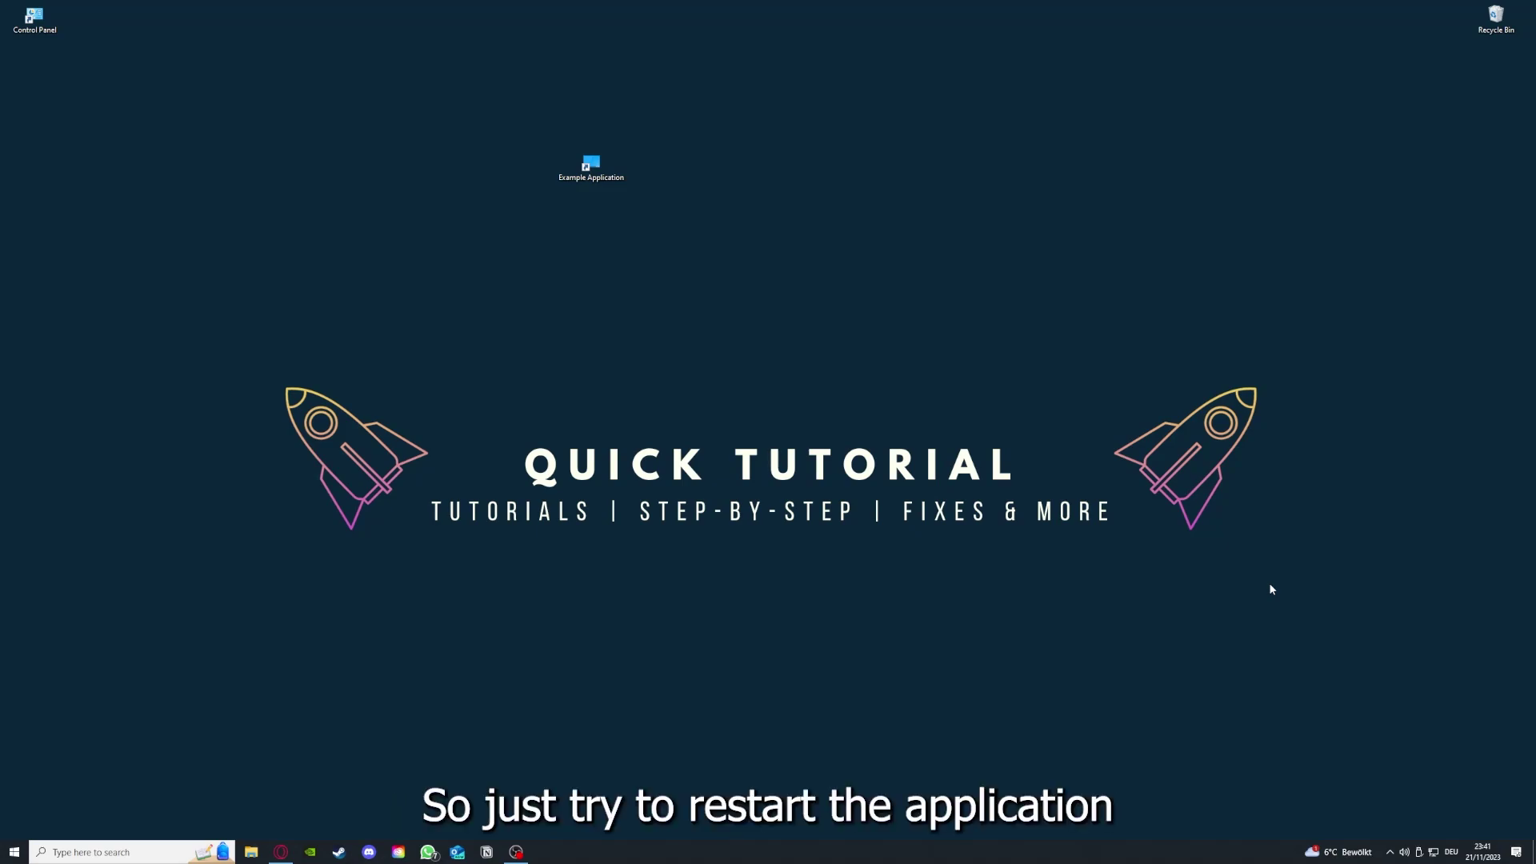
- Launch the Example Application shortcut and close the Desktop folder window it brings up
double_click(590, 166)
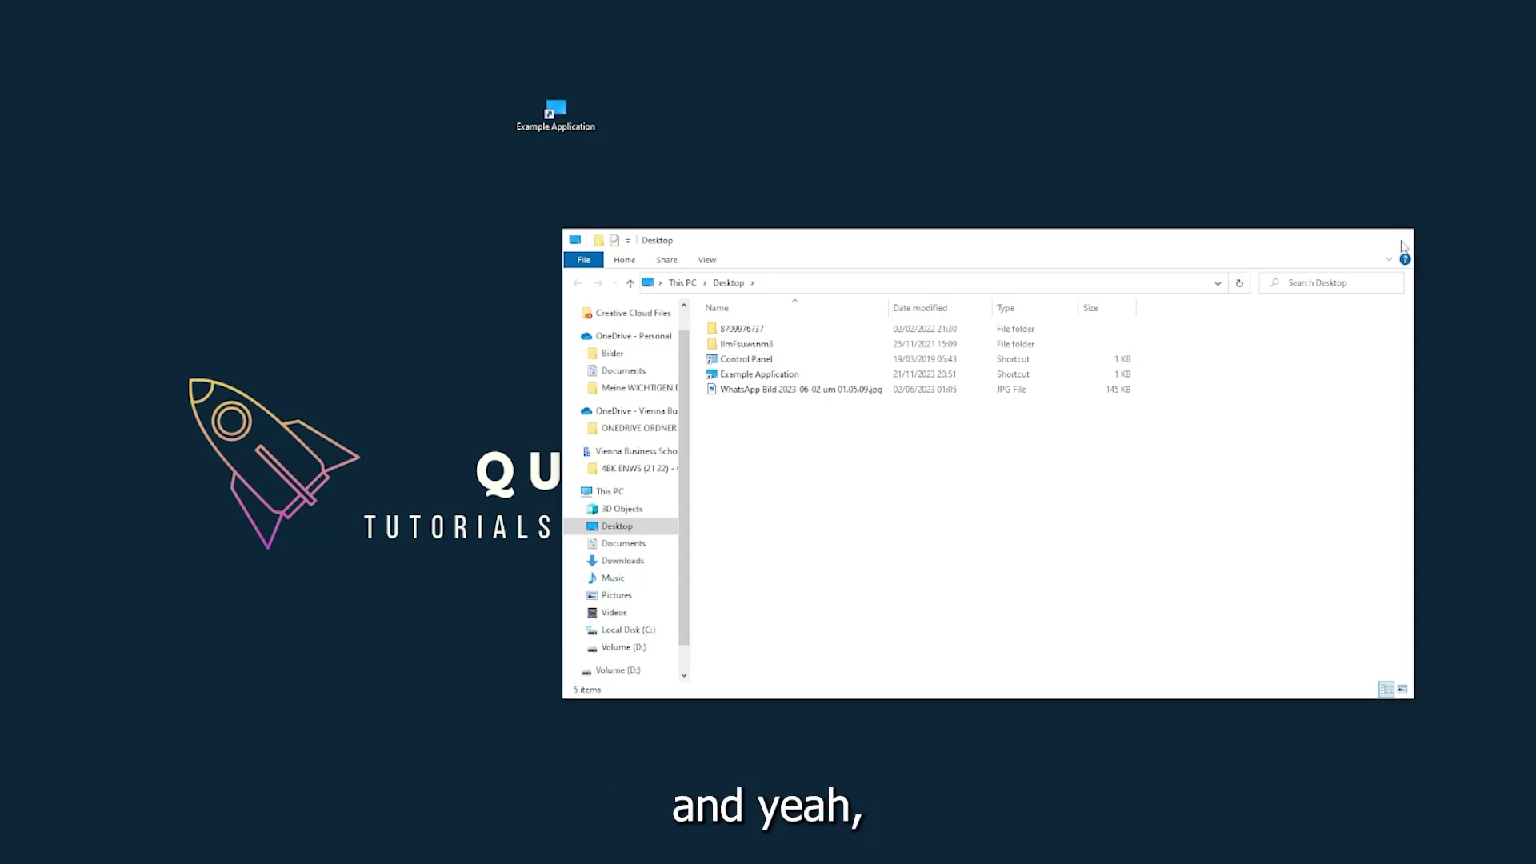
left_click(1400, 242)
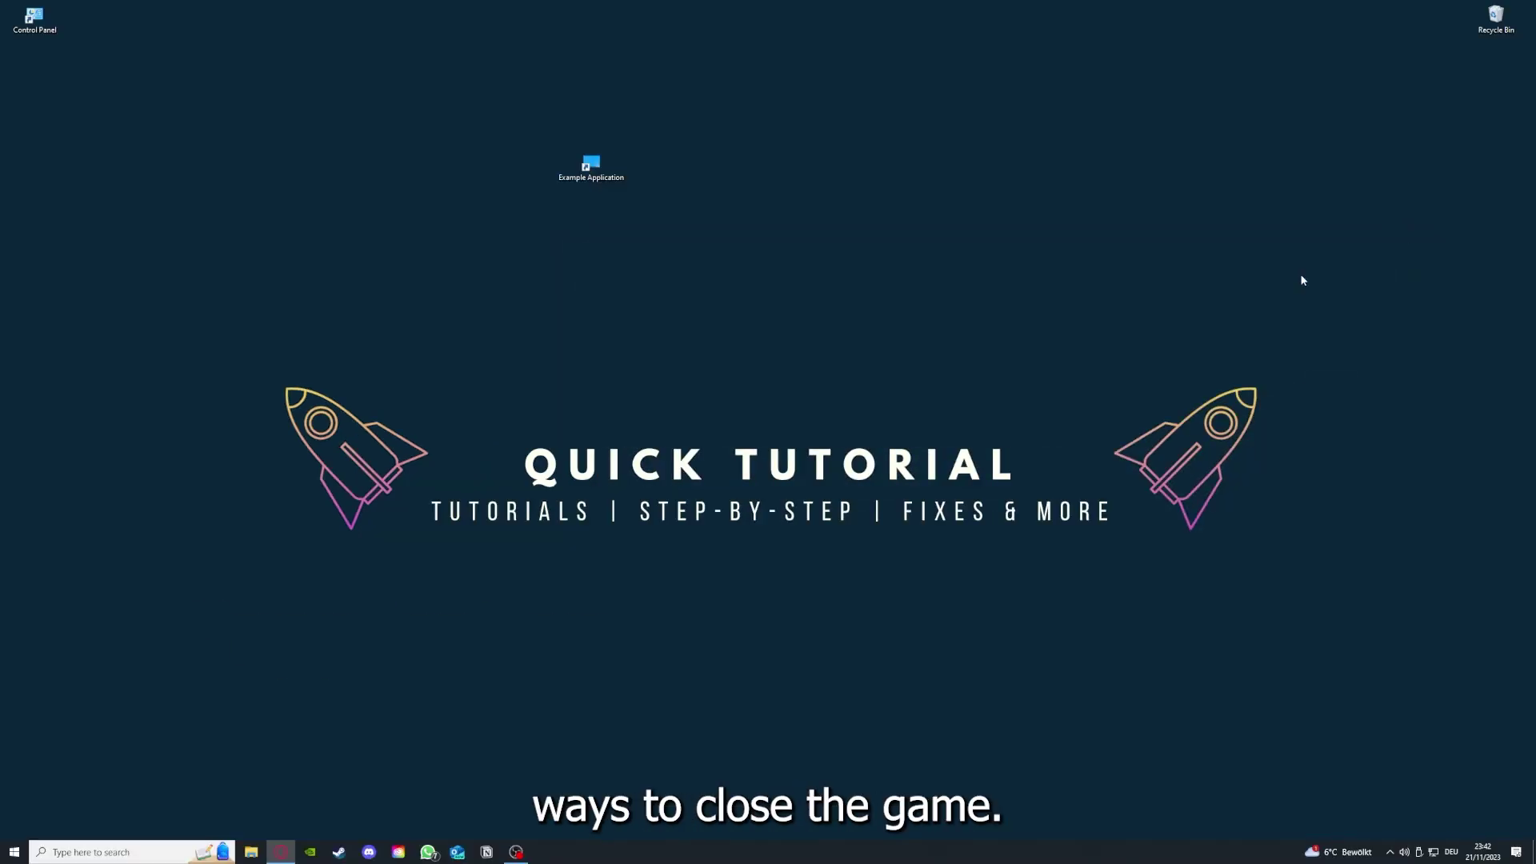
right_click(576, 853)
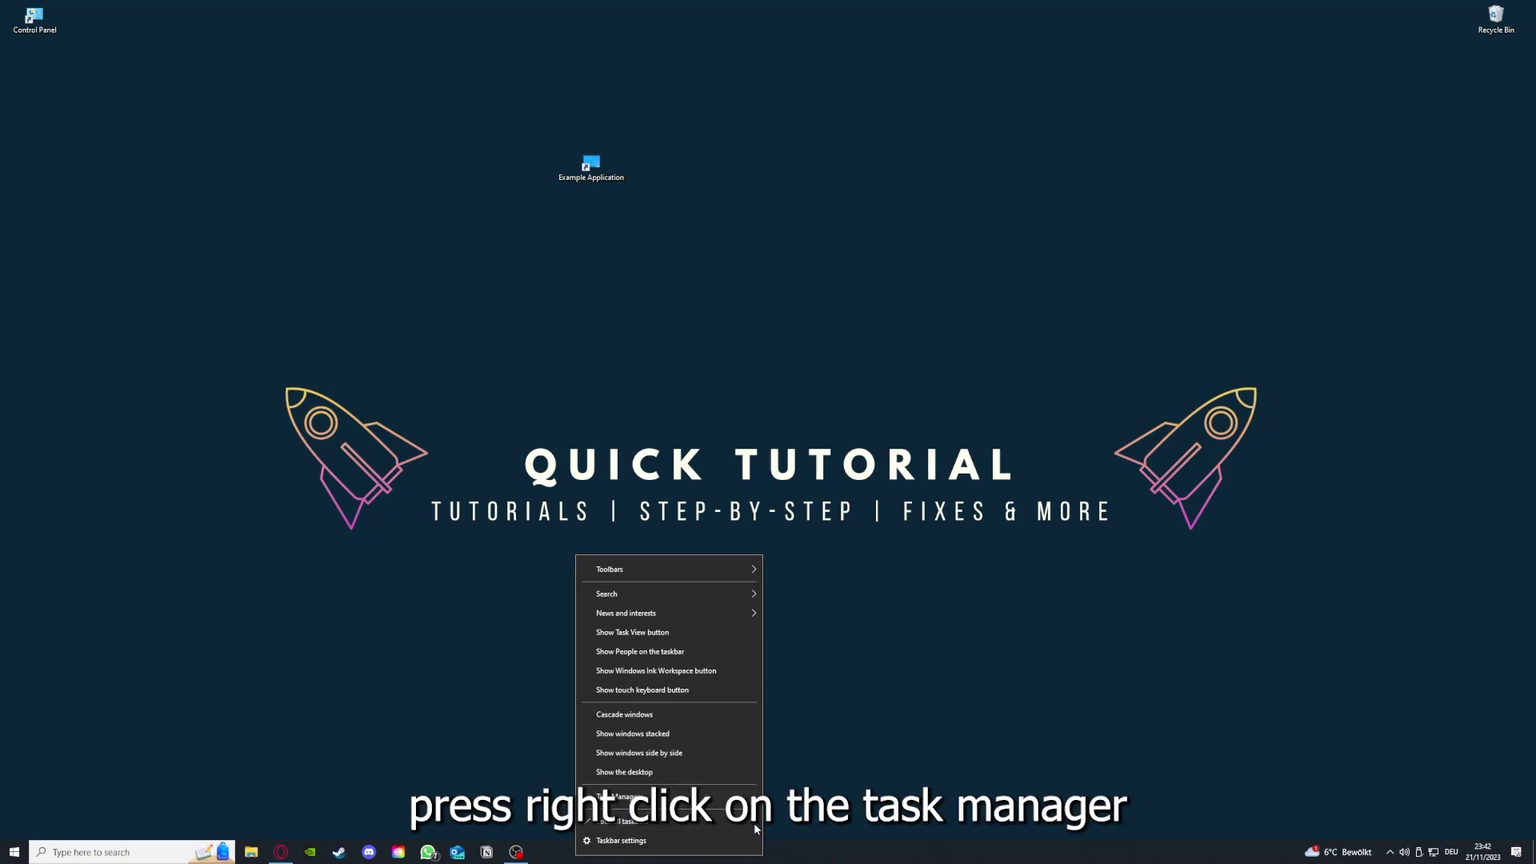
left_click(688, 806)
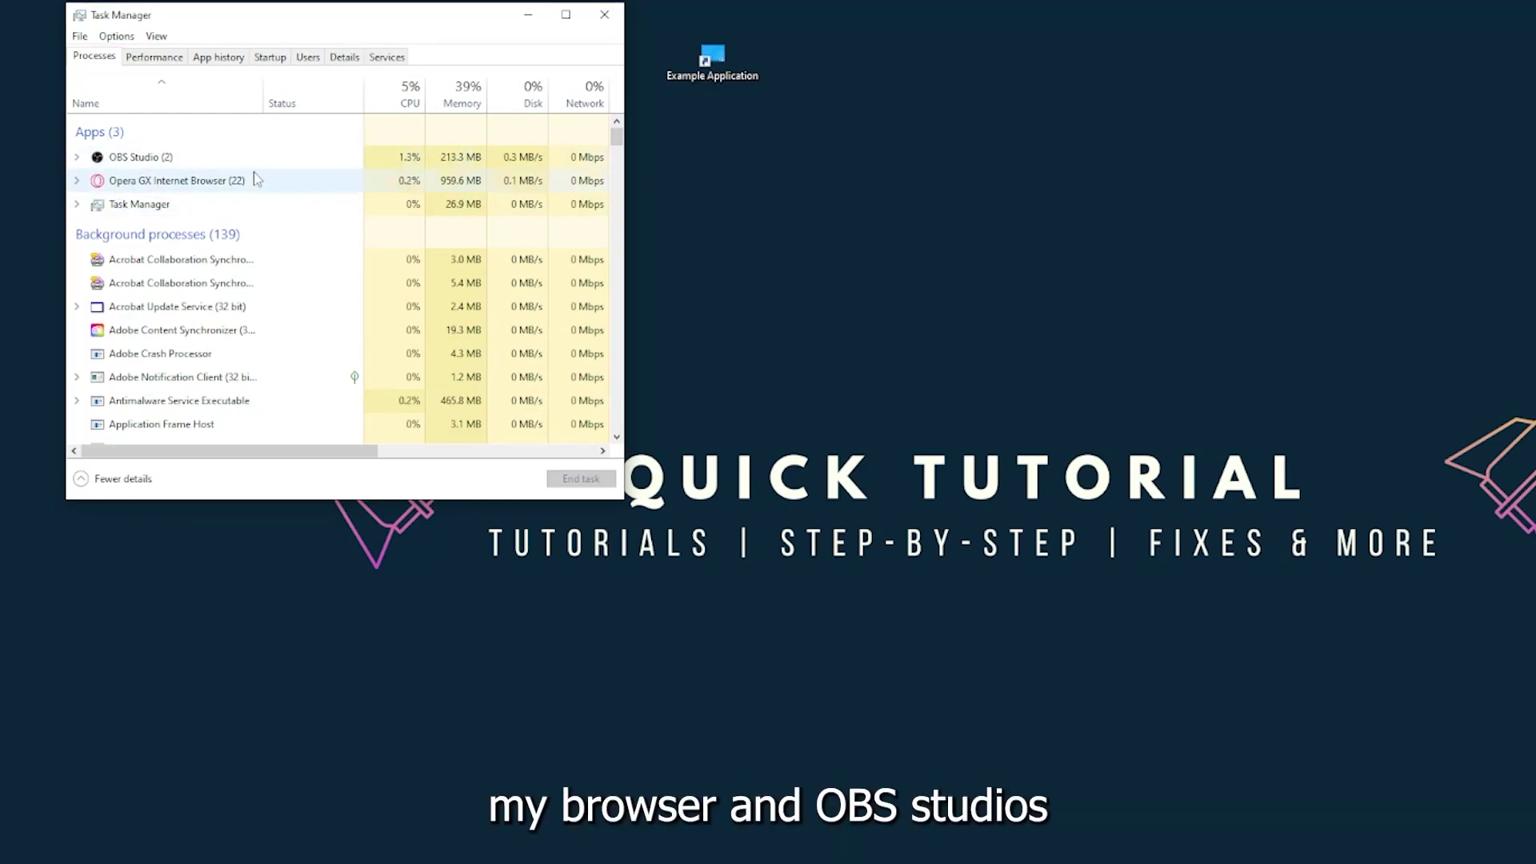
left_click(288, 210)
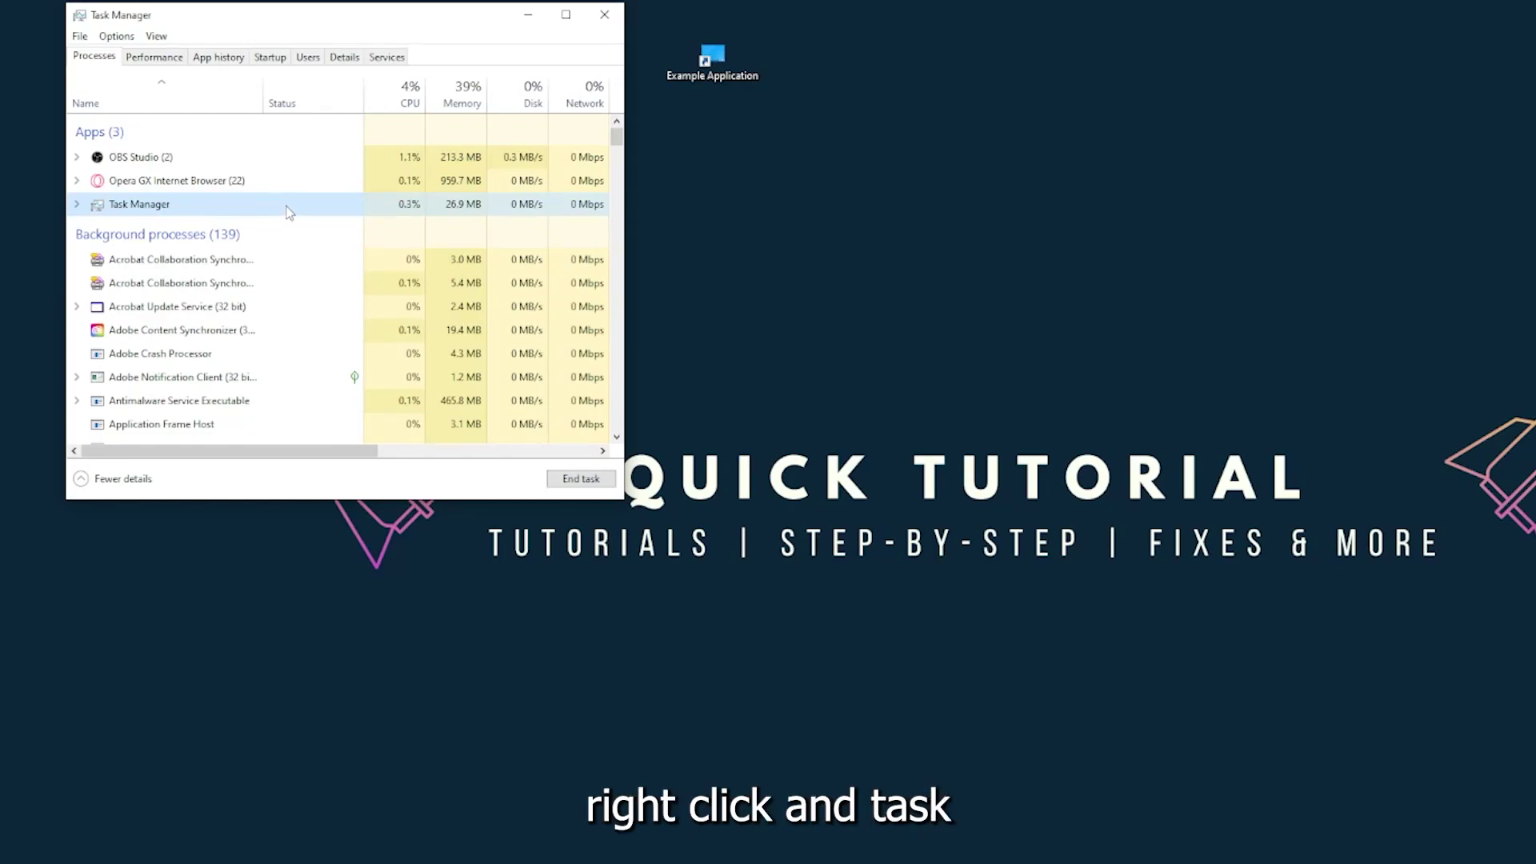
left_click(576, 480)
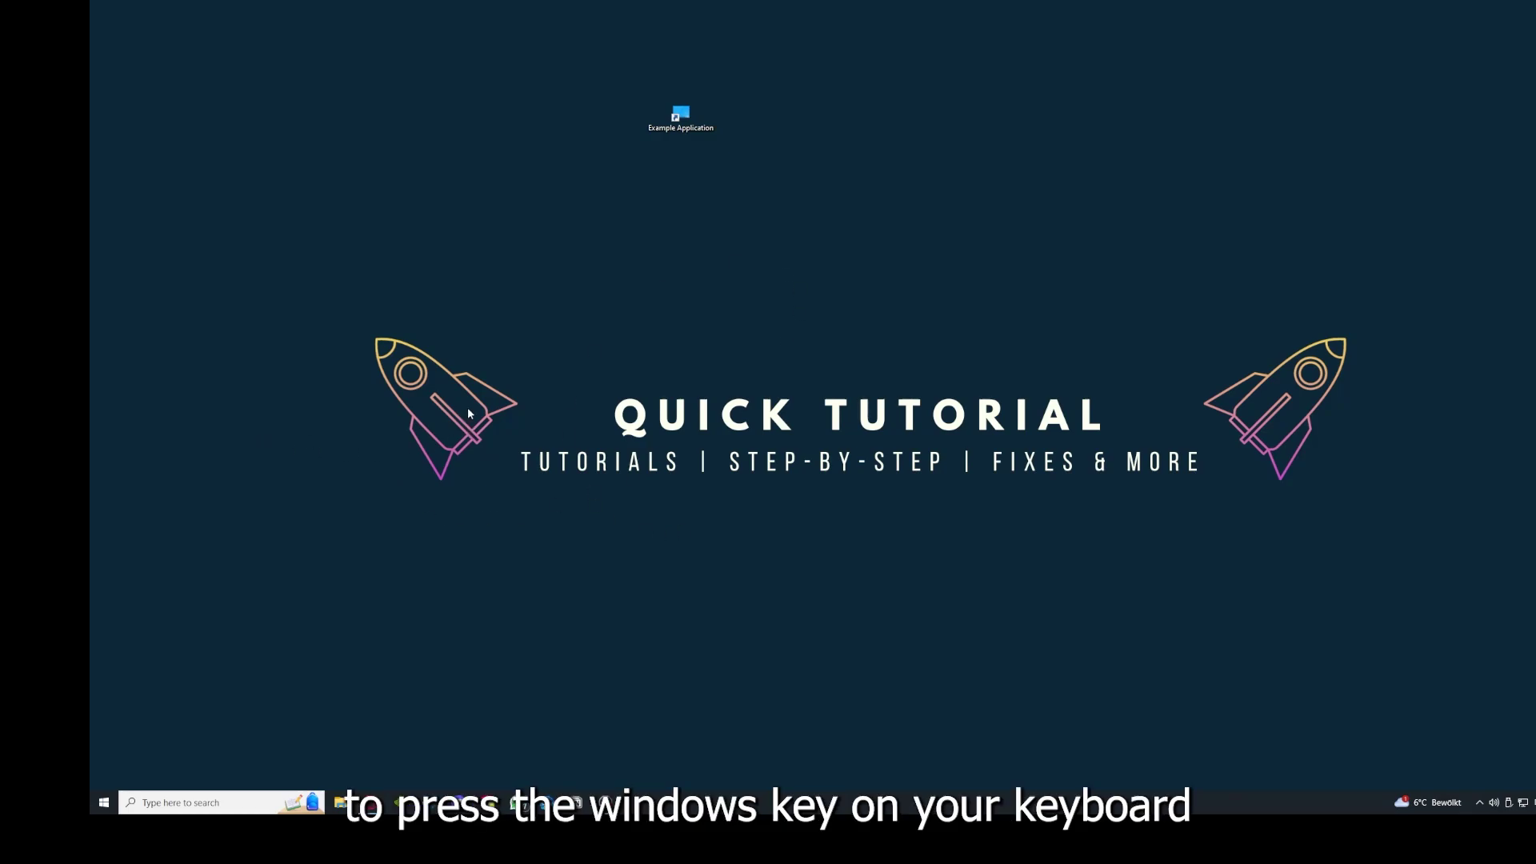
key("super")
key("super")
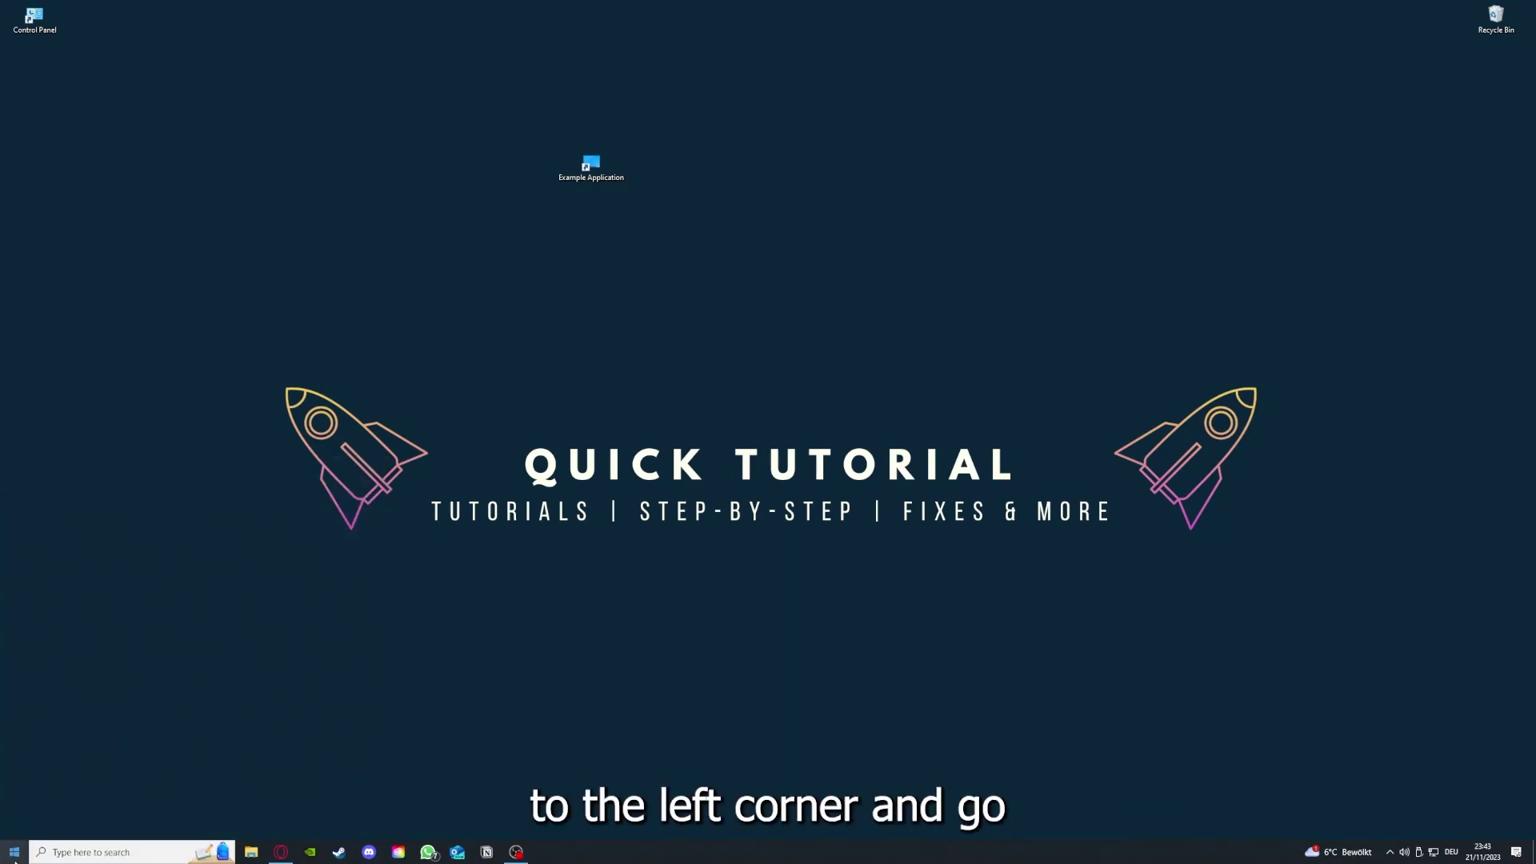
left_click(17, 844)
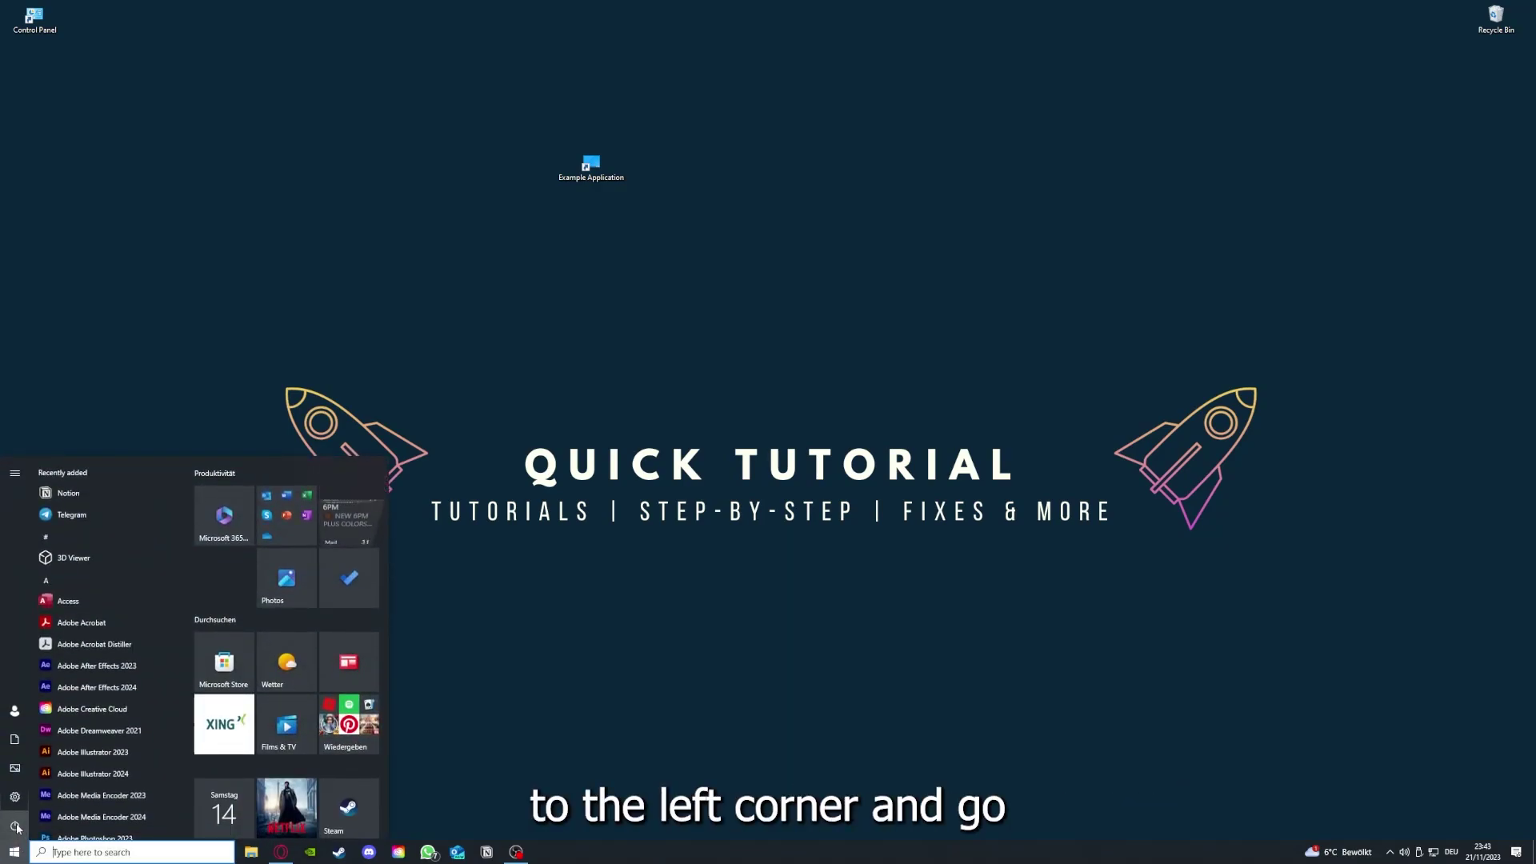
mouse_move(17, 829)
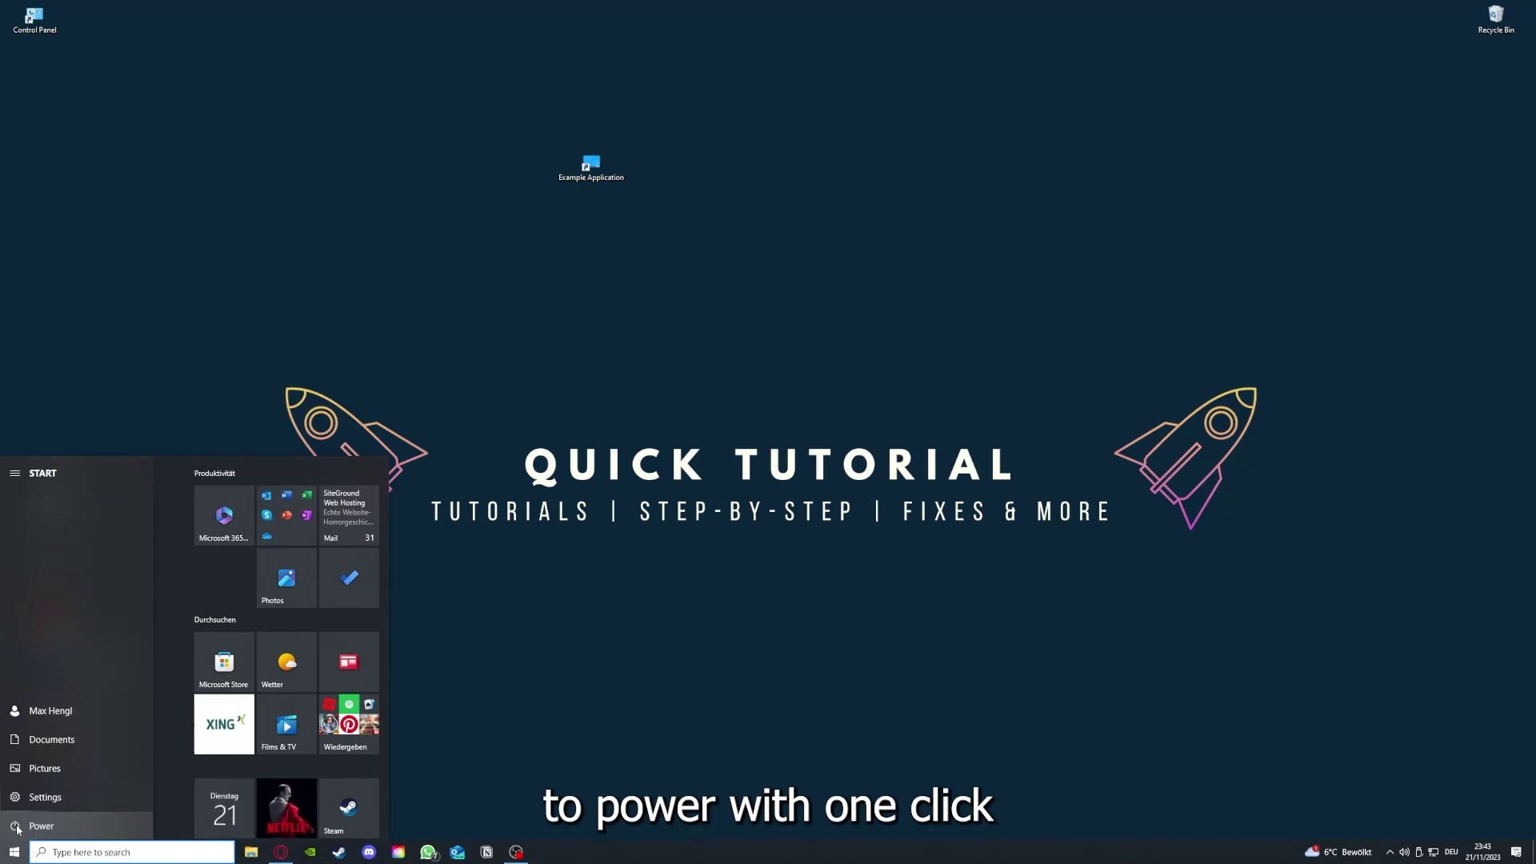
left_click(17, 829)
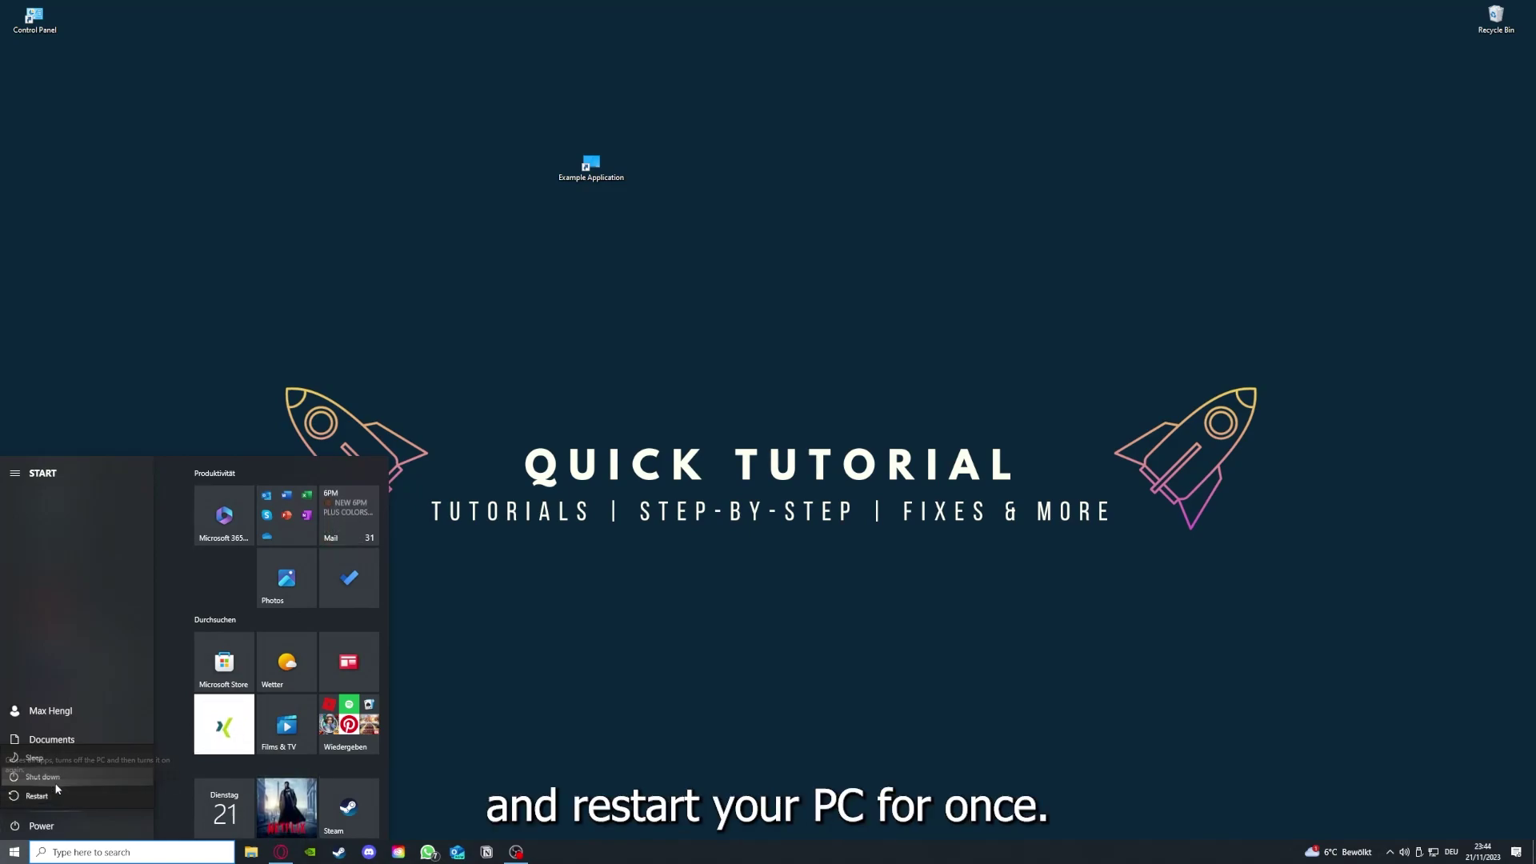
left_click(612, 616)
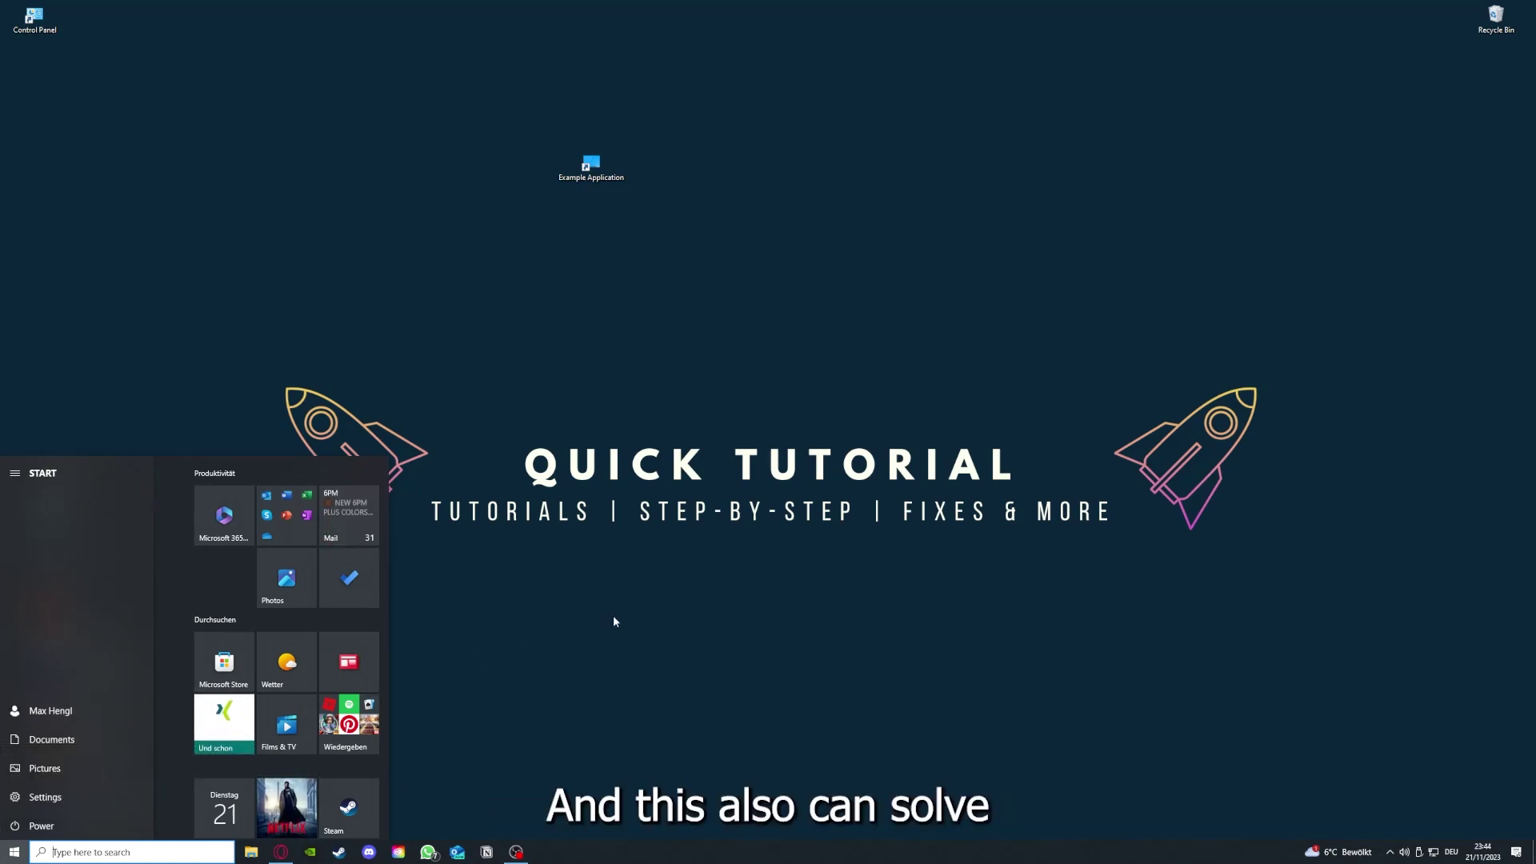
left_click(606, 613)
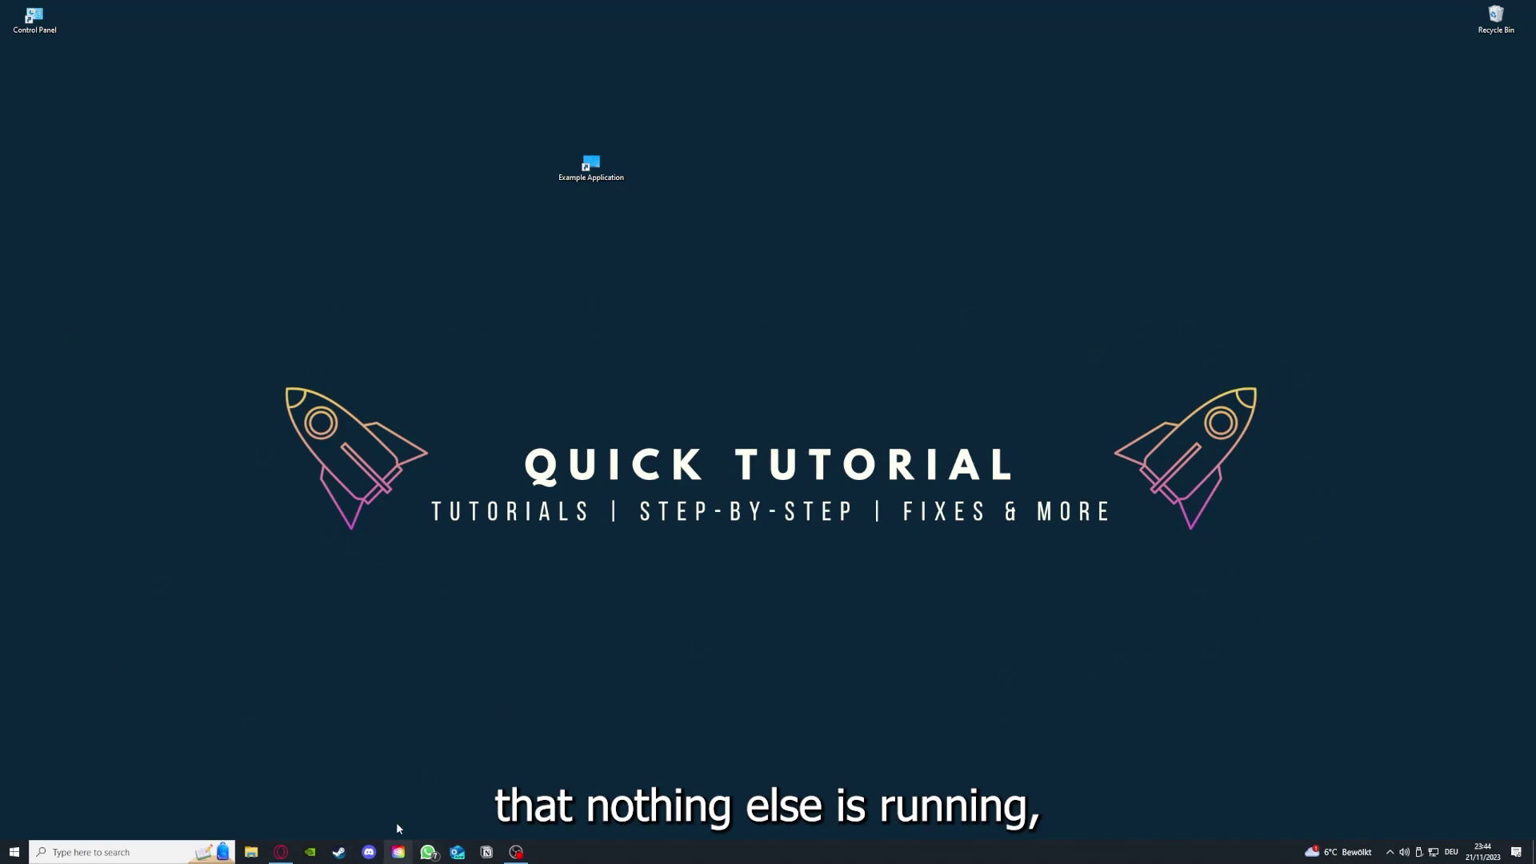
- Open Task Manager from the taskbar and switch to its Startup tab
right_click(600, 853)
left_click(633, 788)
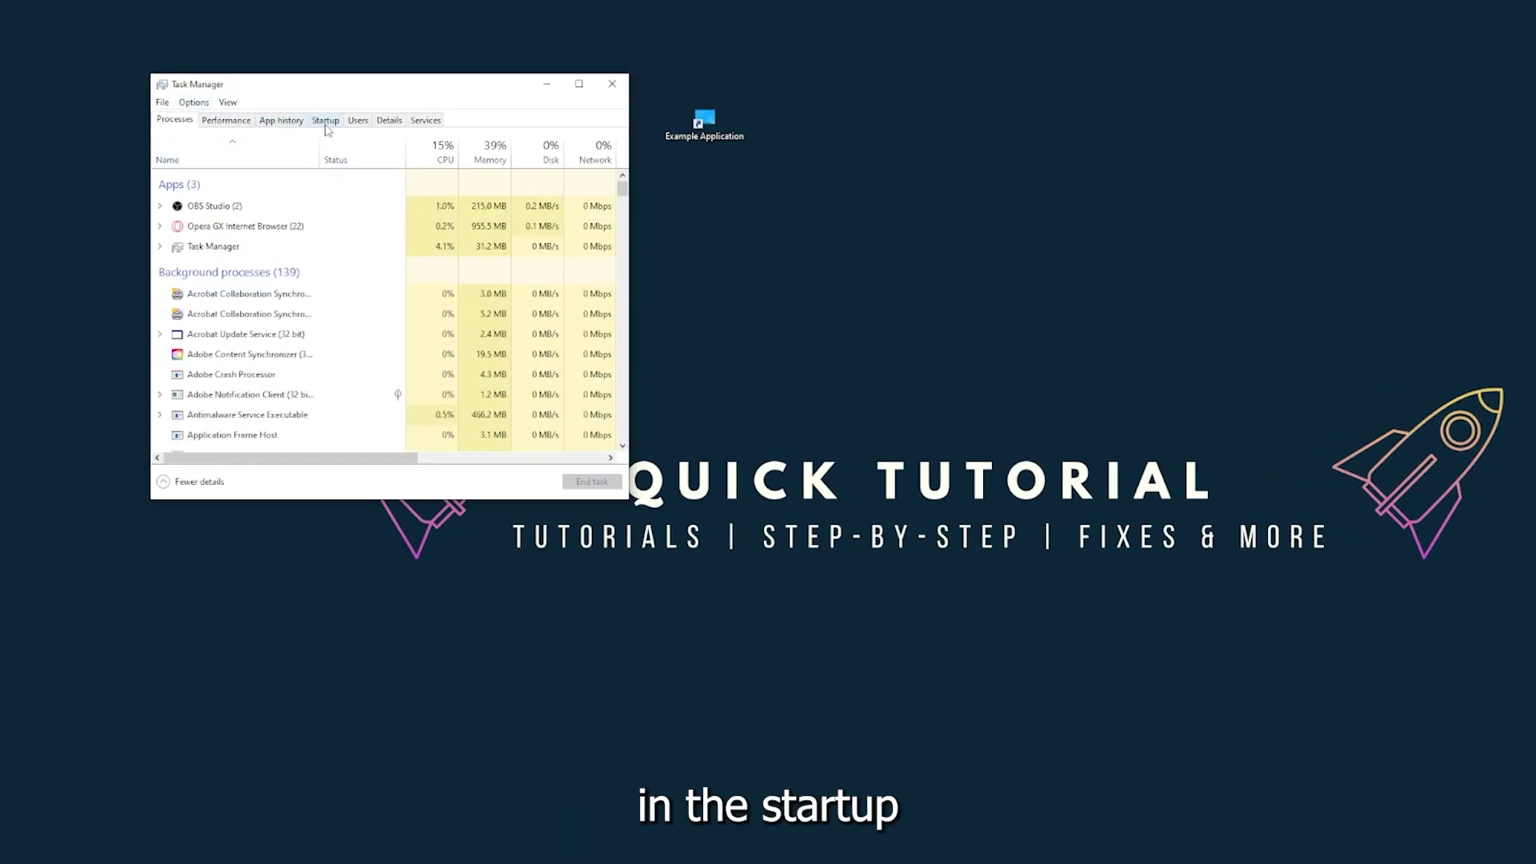
left_click(326, 121)
scroll(321, 360, "down", 4)
scroll(321, 400, "up", 4)
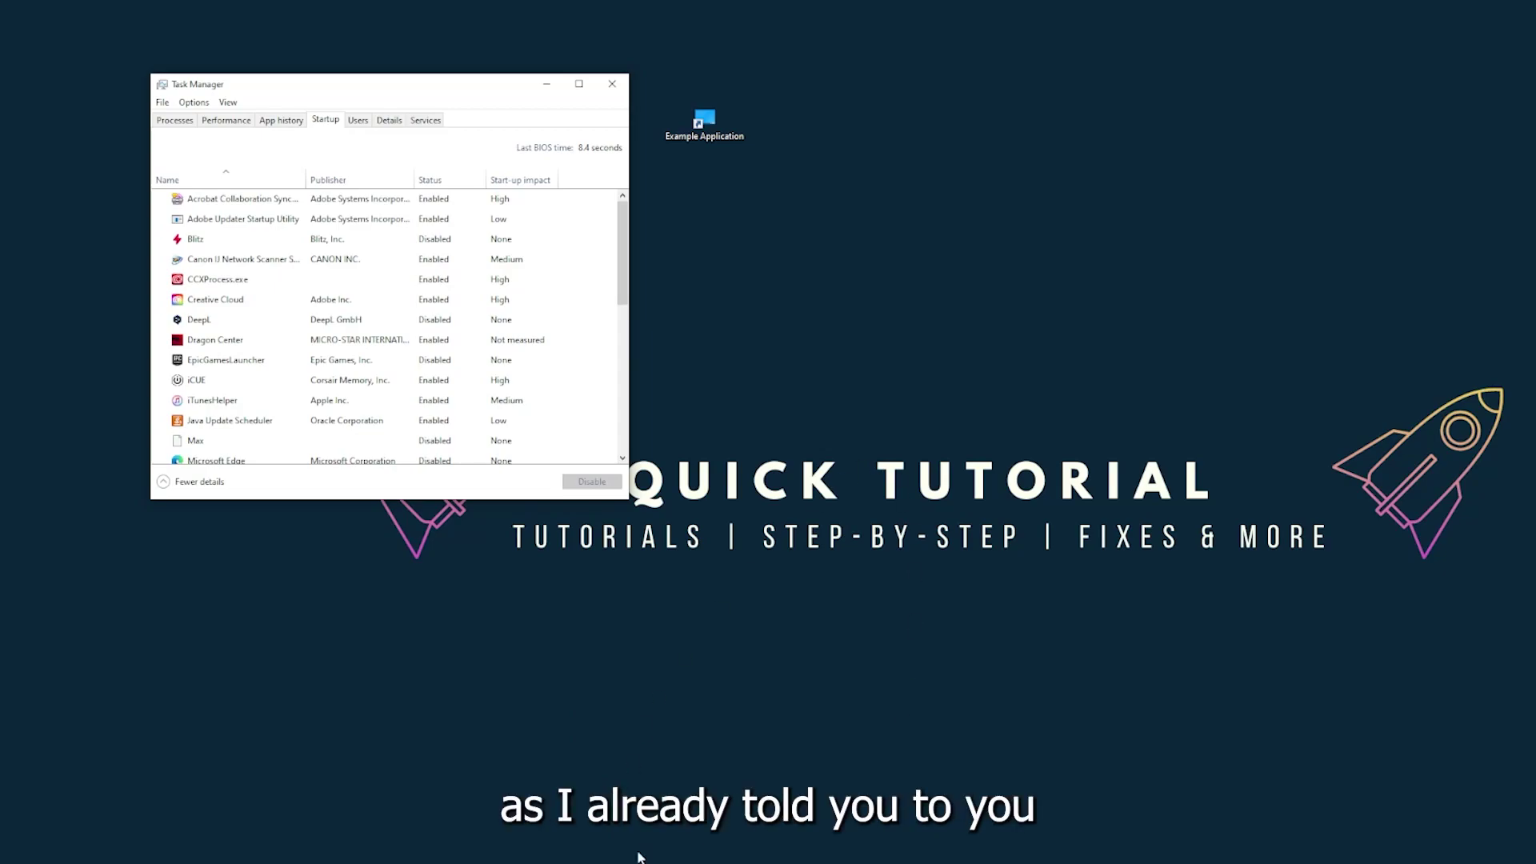
- Bring Task Manager back to the front and maximize it to full screen
right_click(726, 863)
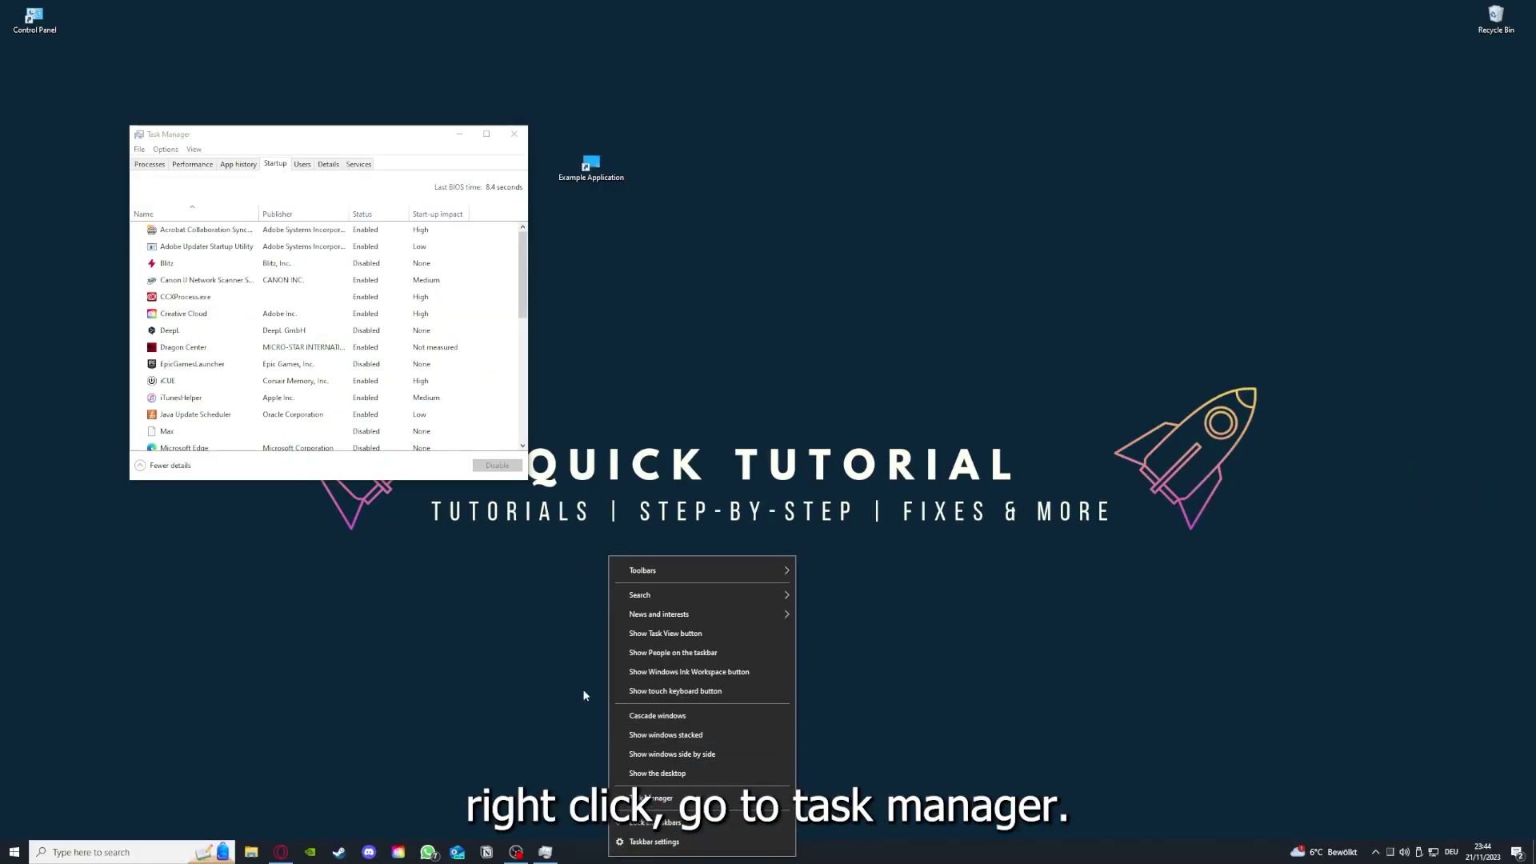
left_click(652, 798)
left_click(487, 134)
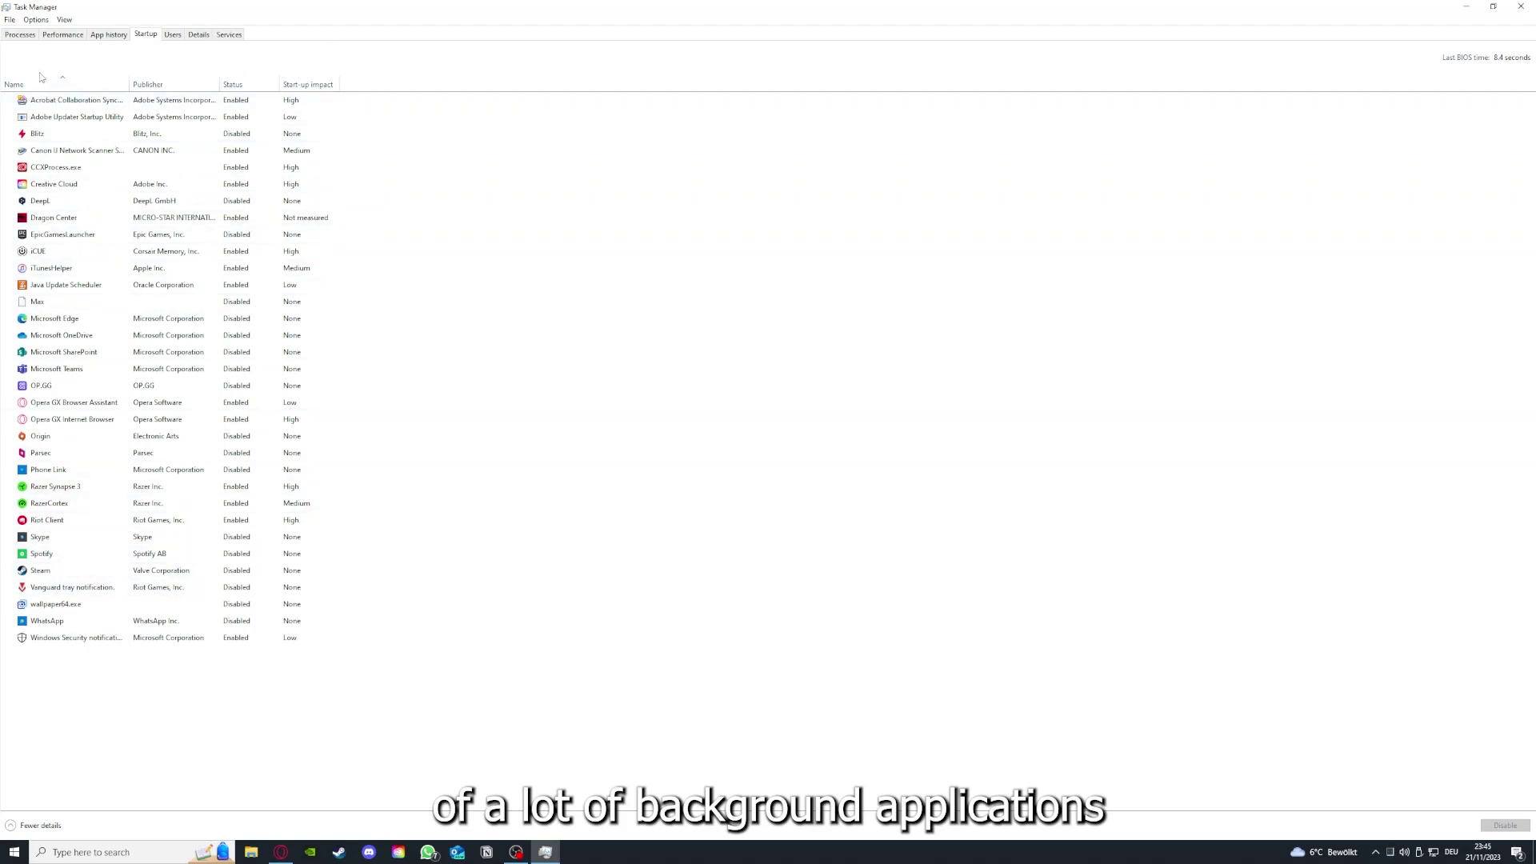
- Review the Acrobat, CCXProcess.exe, OneDrive, SharePoint, Phone Link and iTunesHelper startup entries
right_click(250, 102)
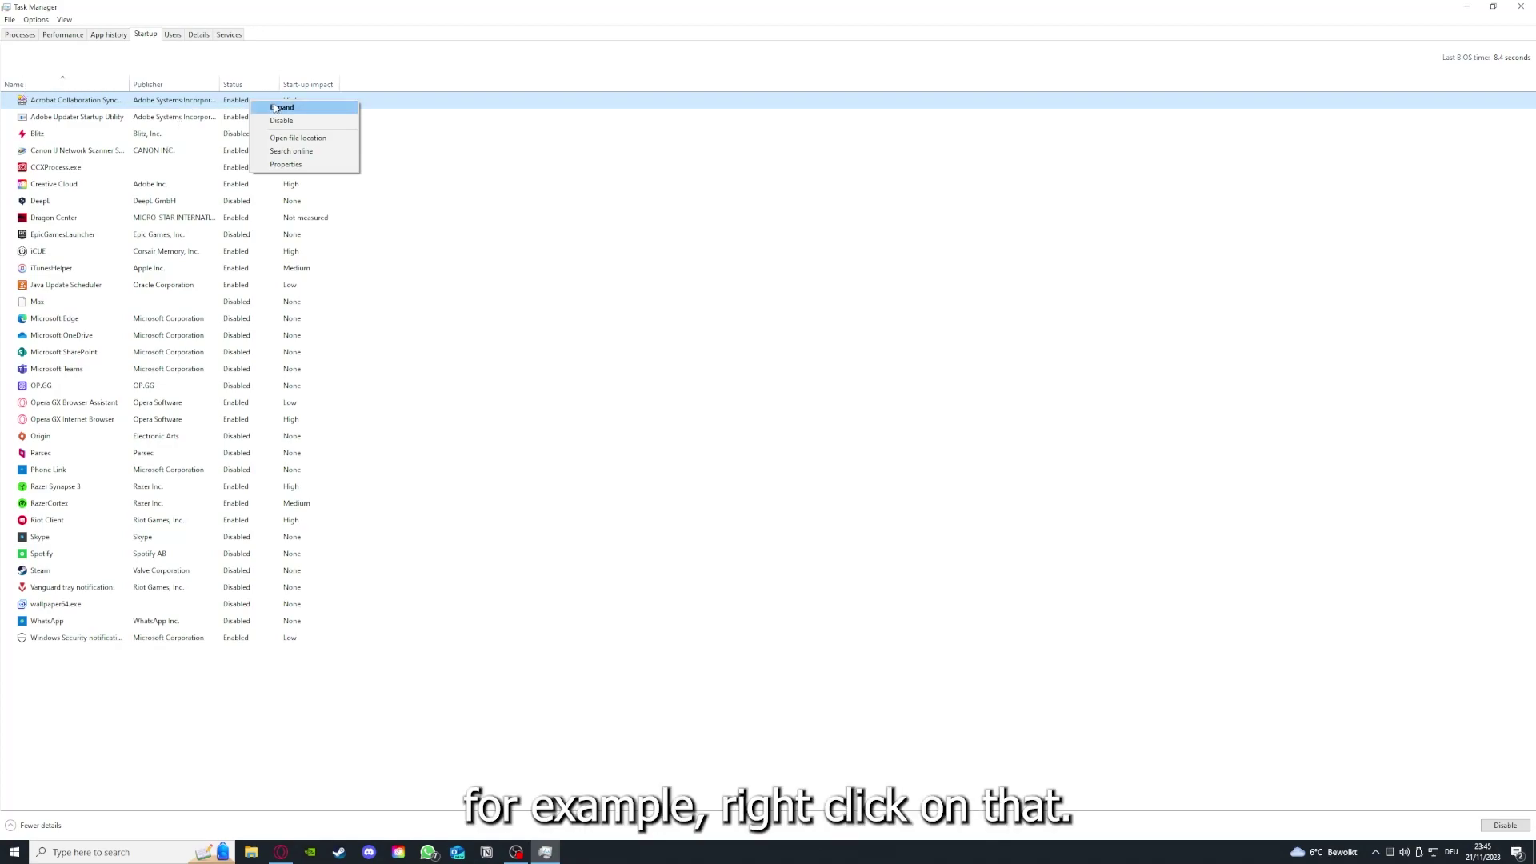
left_click(534, 165)
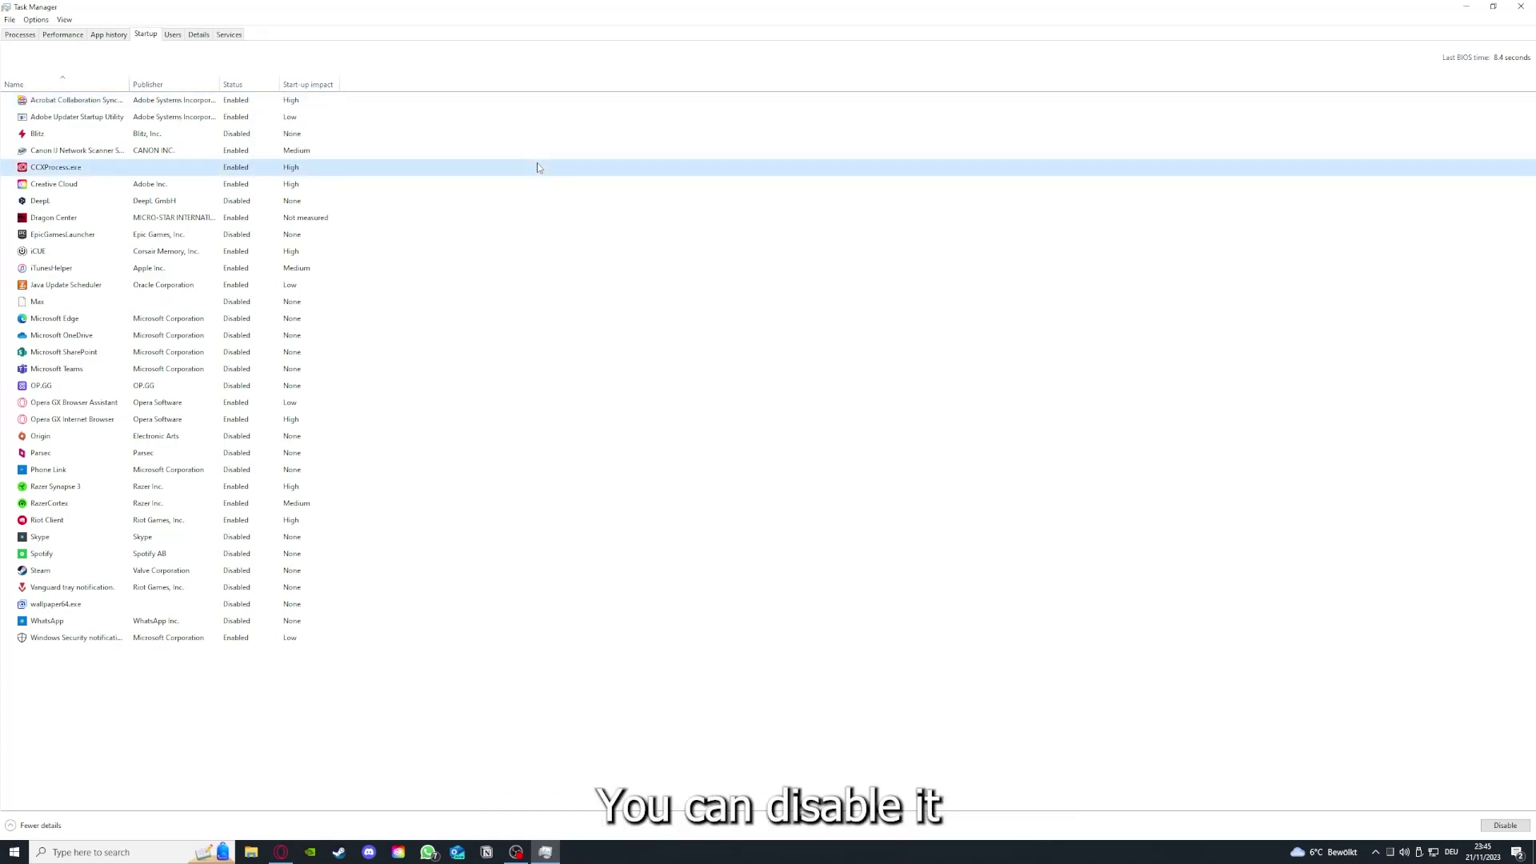
left_click(819, 337)
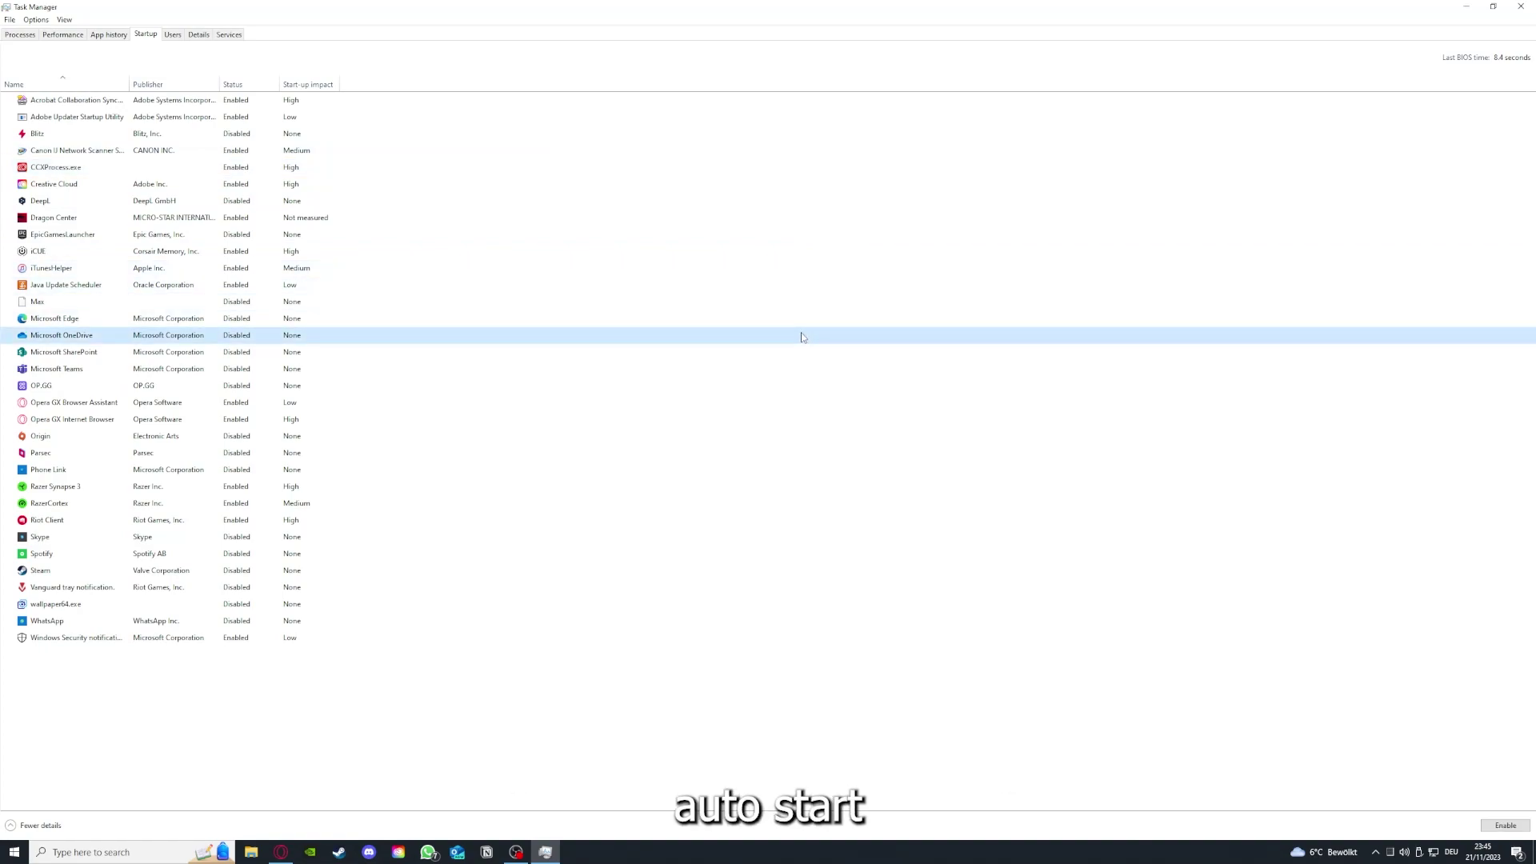
left_click(96, 105)
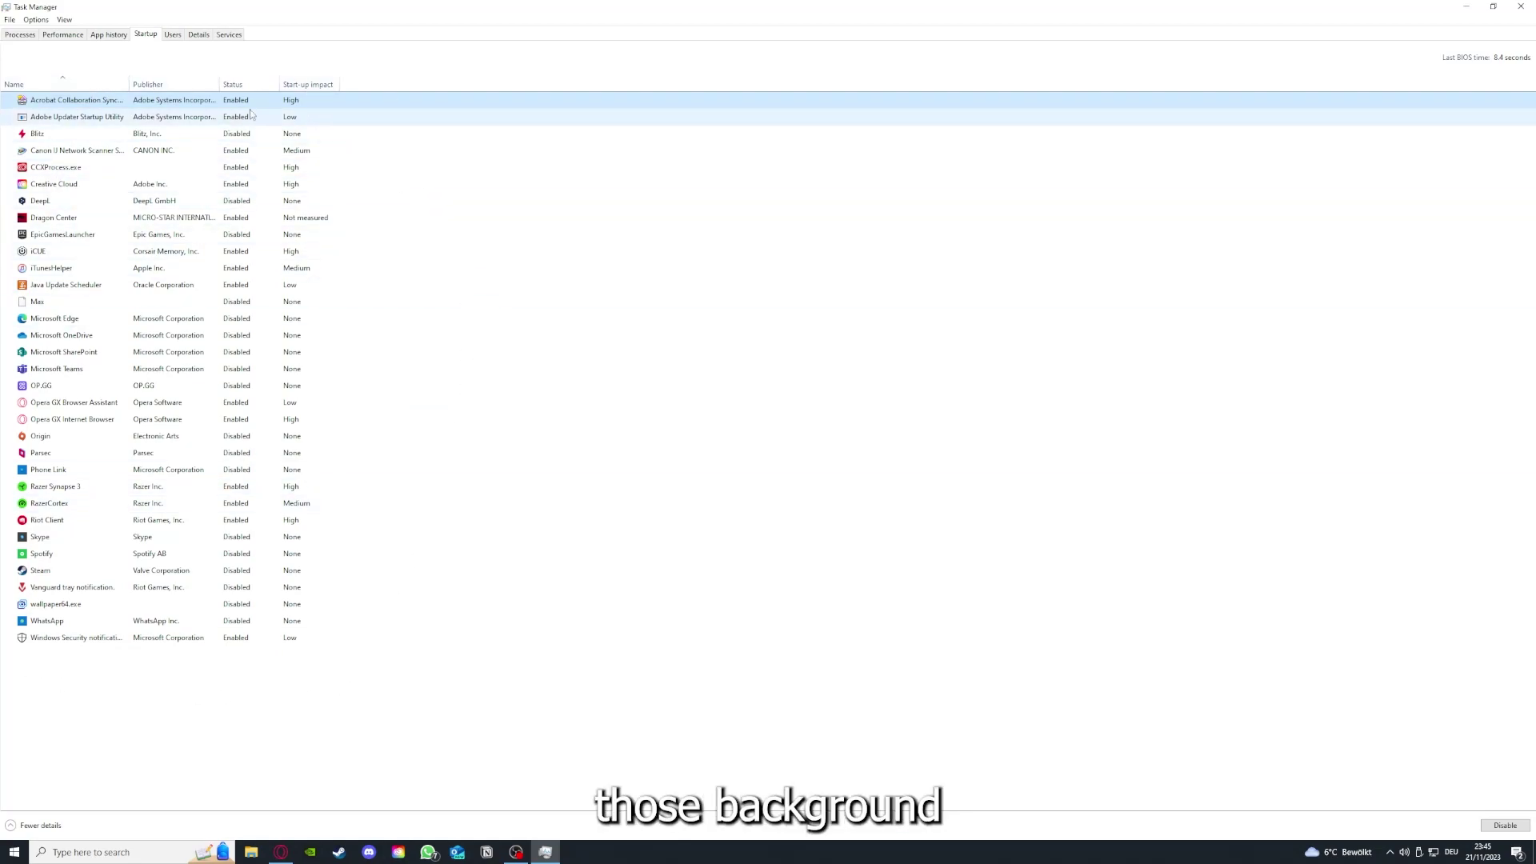
right_click(375, 346)
left_click(429, 473)
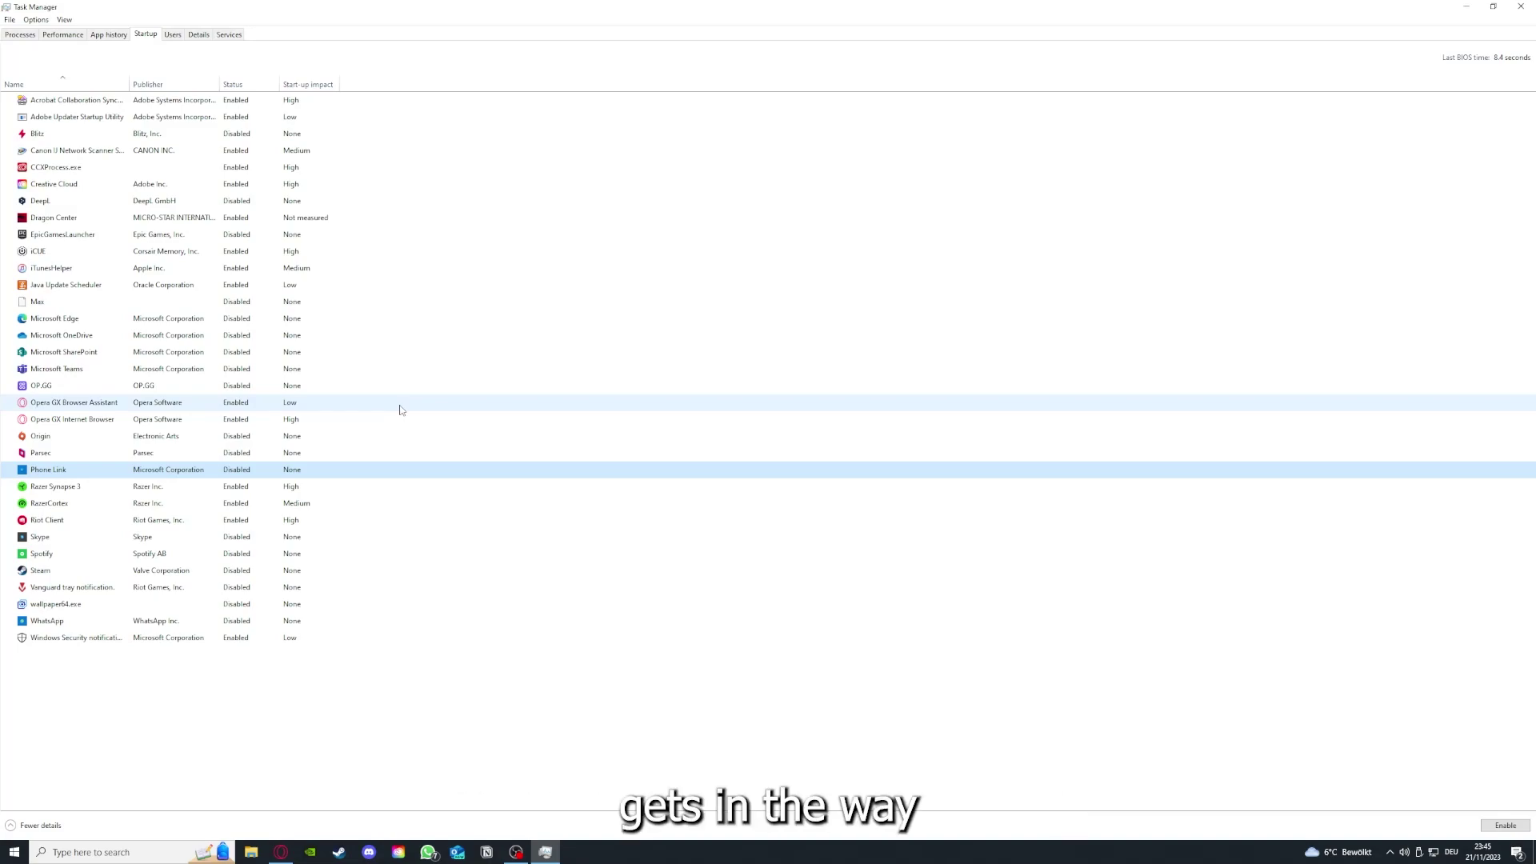
left_click(336, 277)
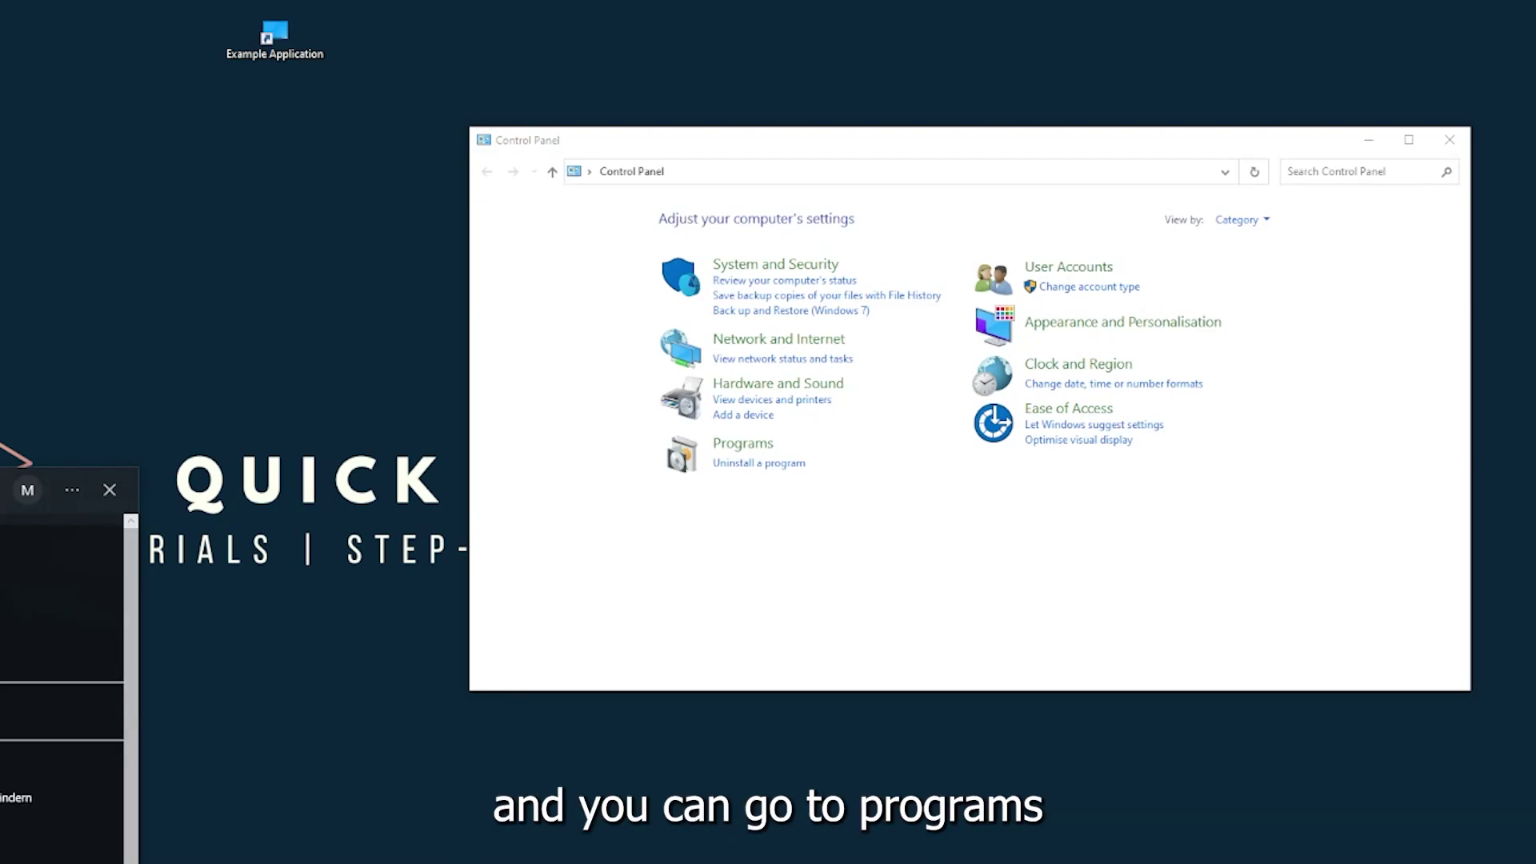
- Open Control Panel's Programs and Features list and scroll to the Overwolf entry
key("Escape")
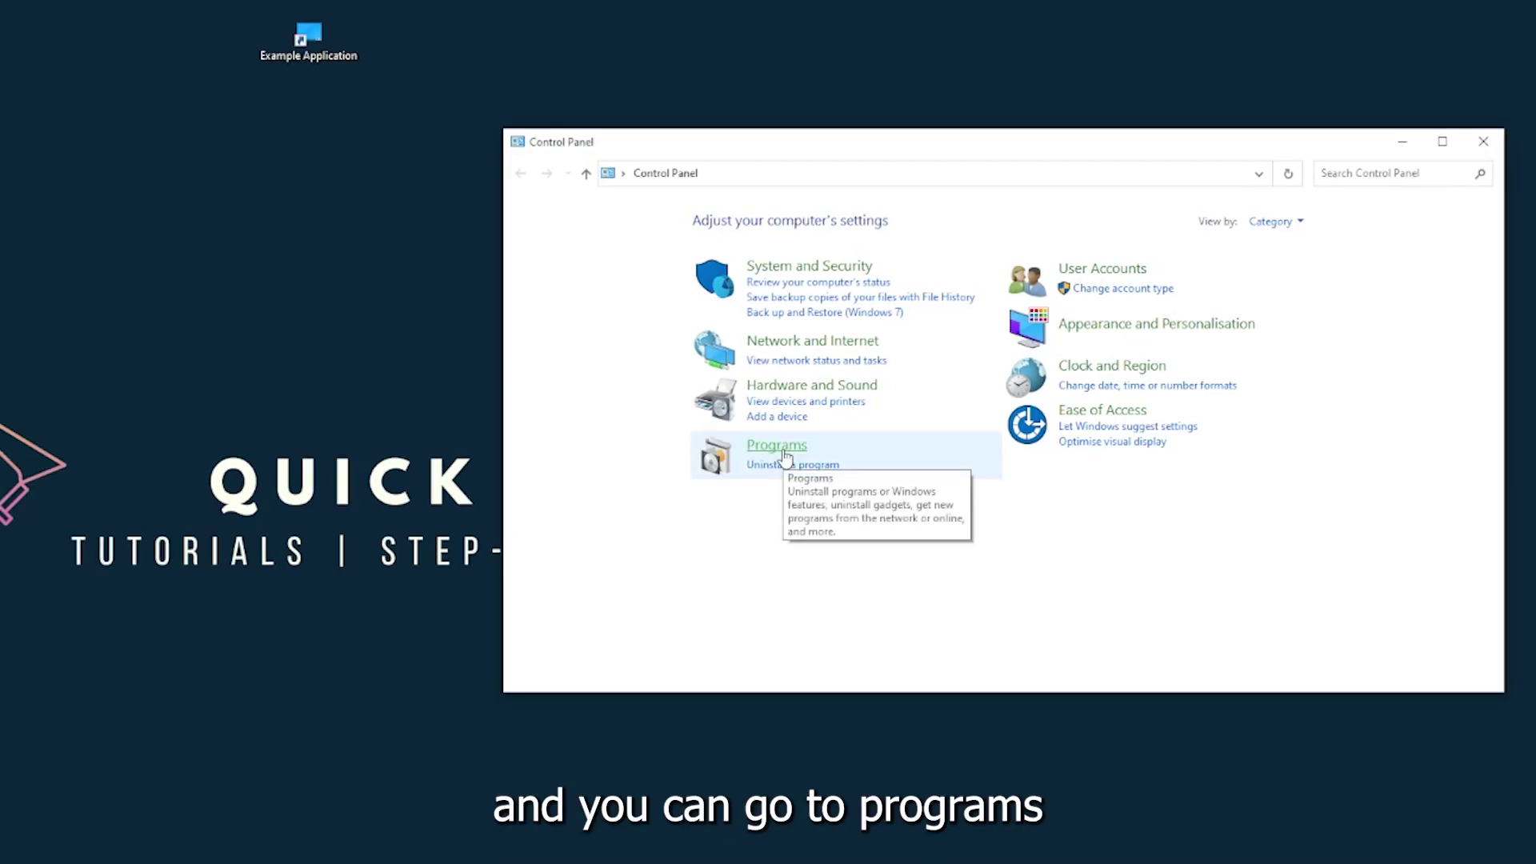
left_click(784, 453)
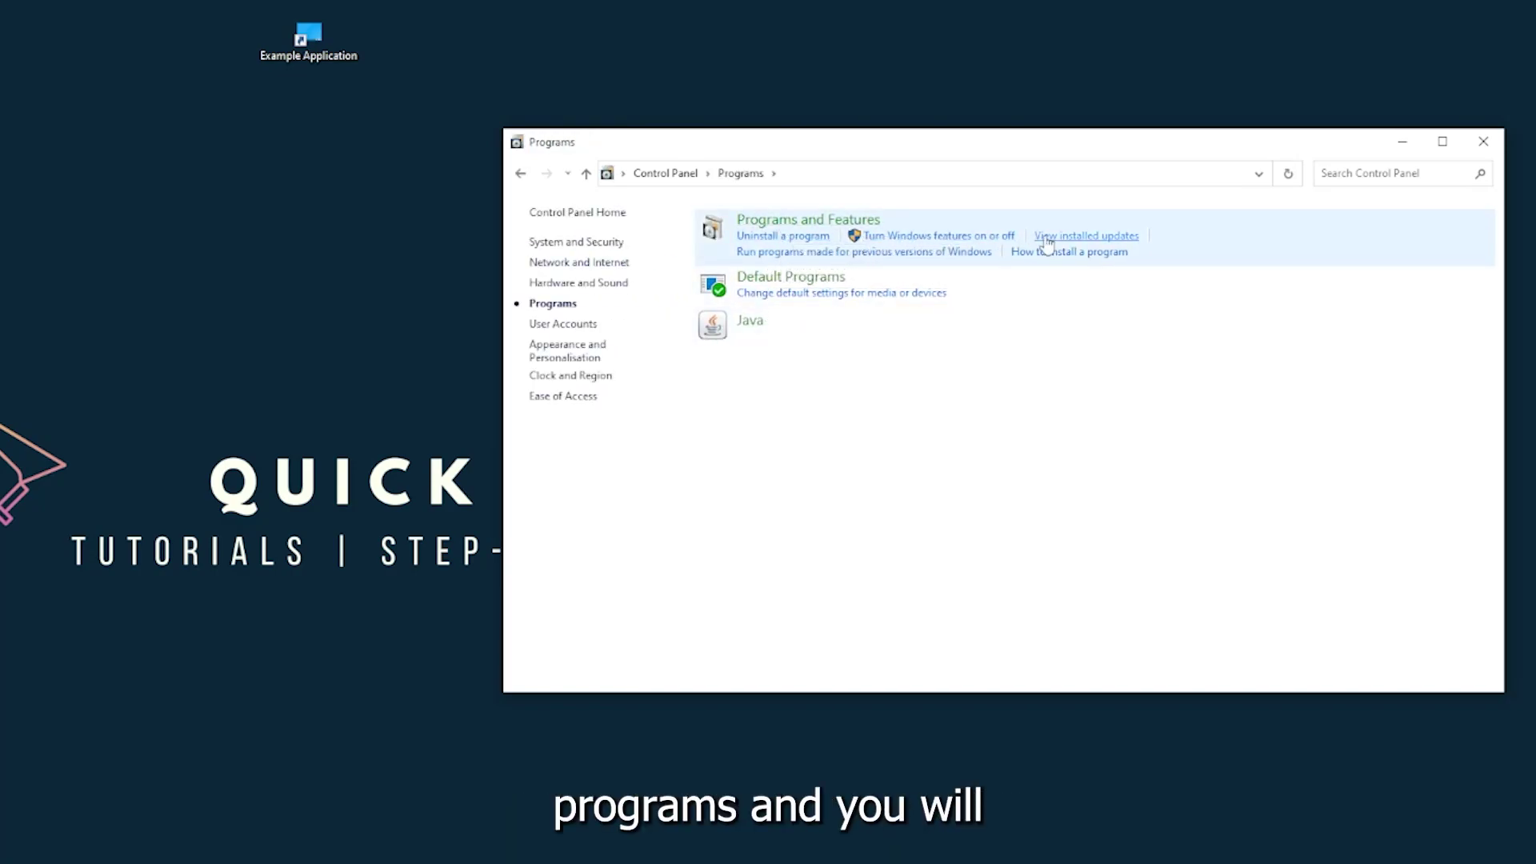
left_click(830, 229)
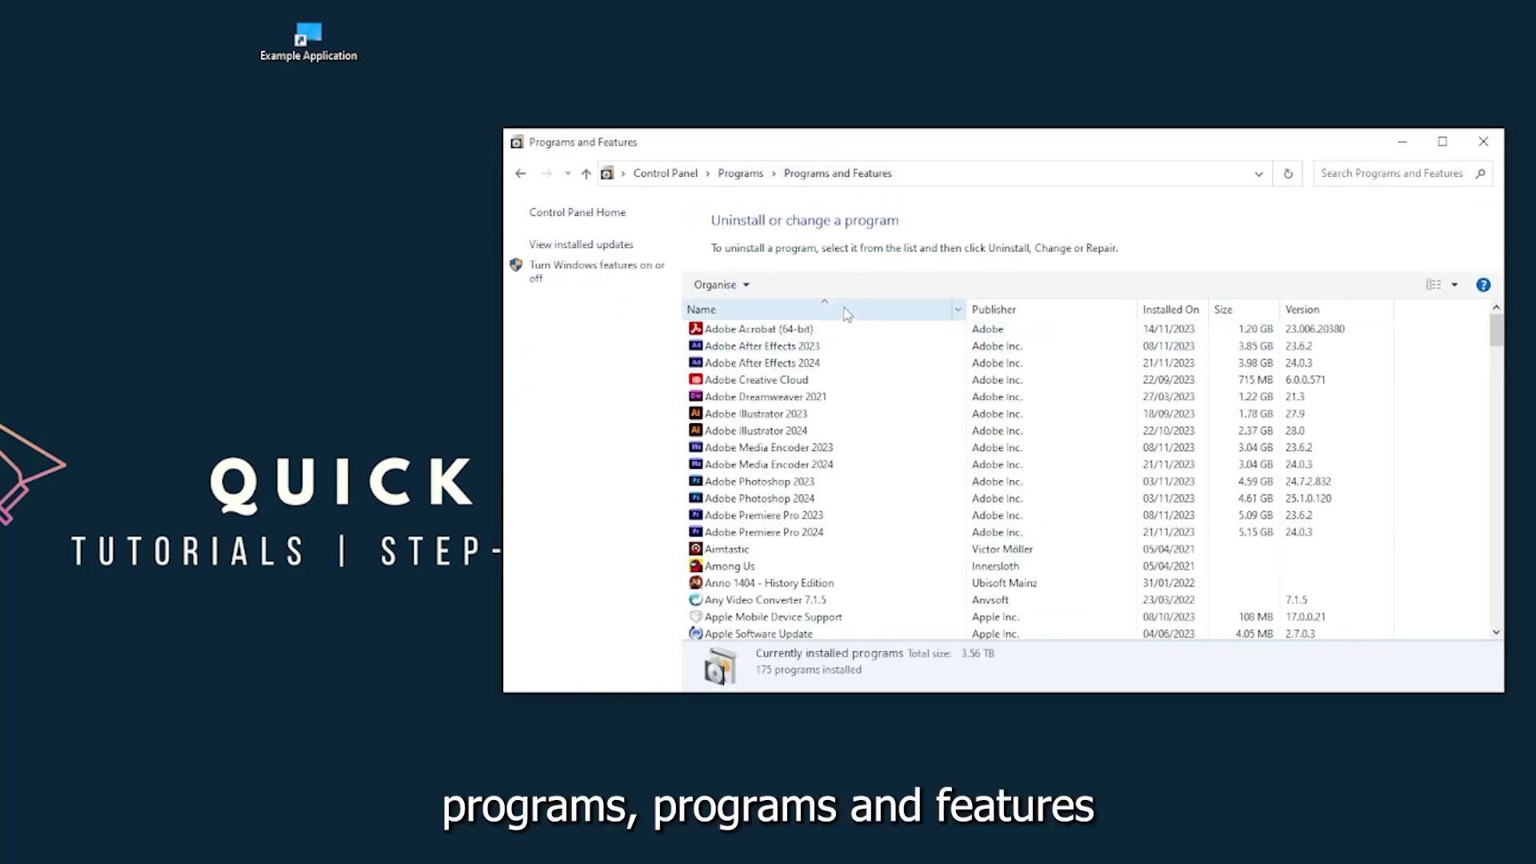
scroll(812, 452, "down", 20)
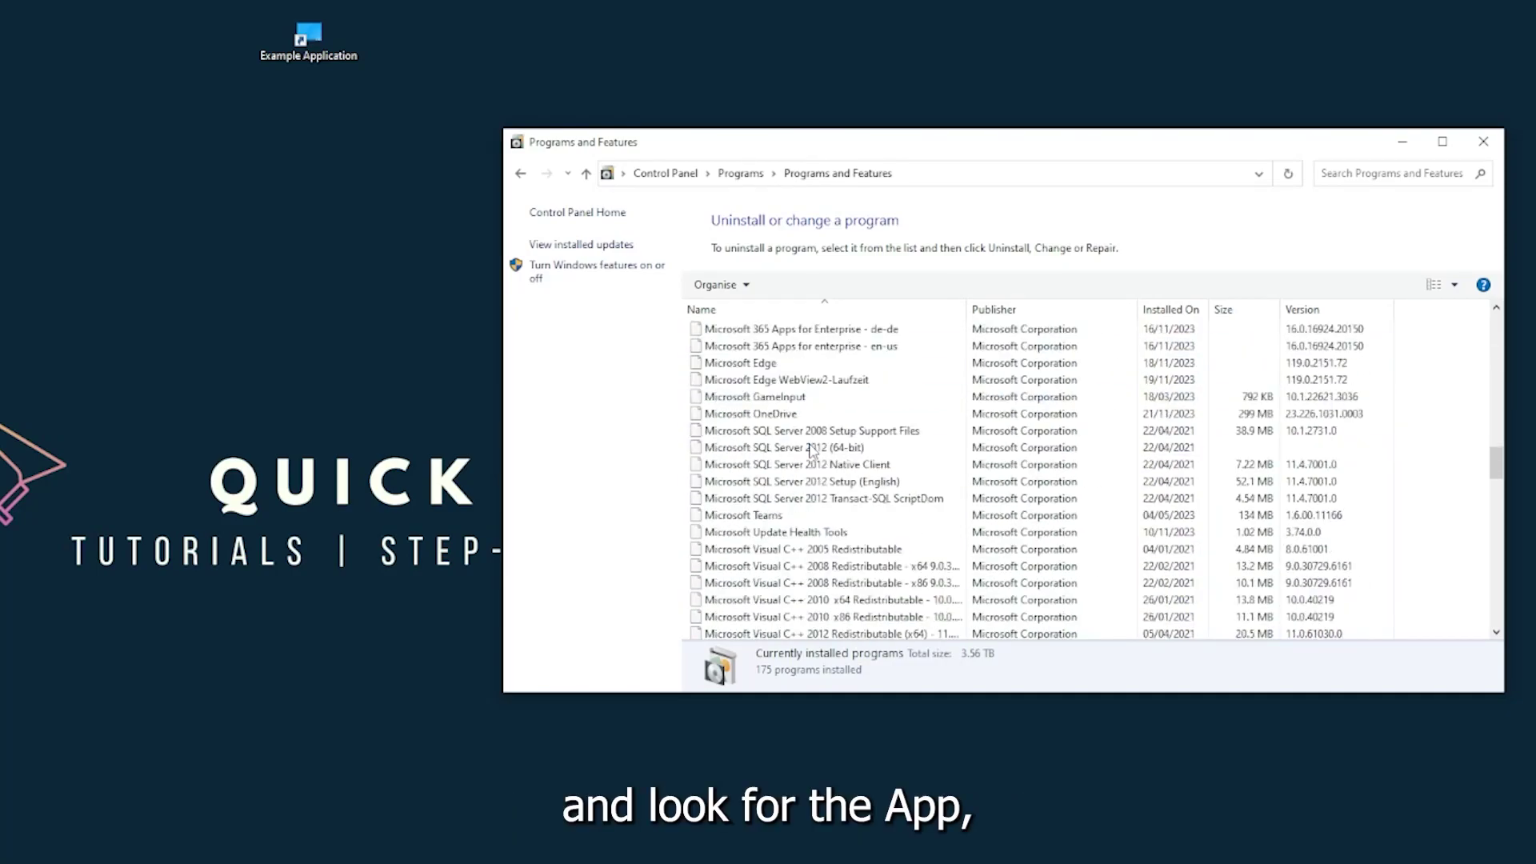
scroll(812, 452, "down", 20)
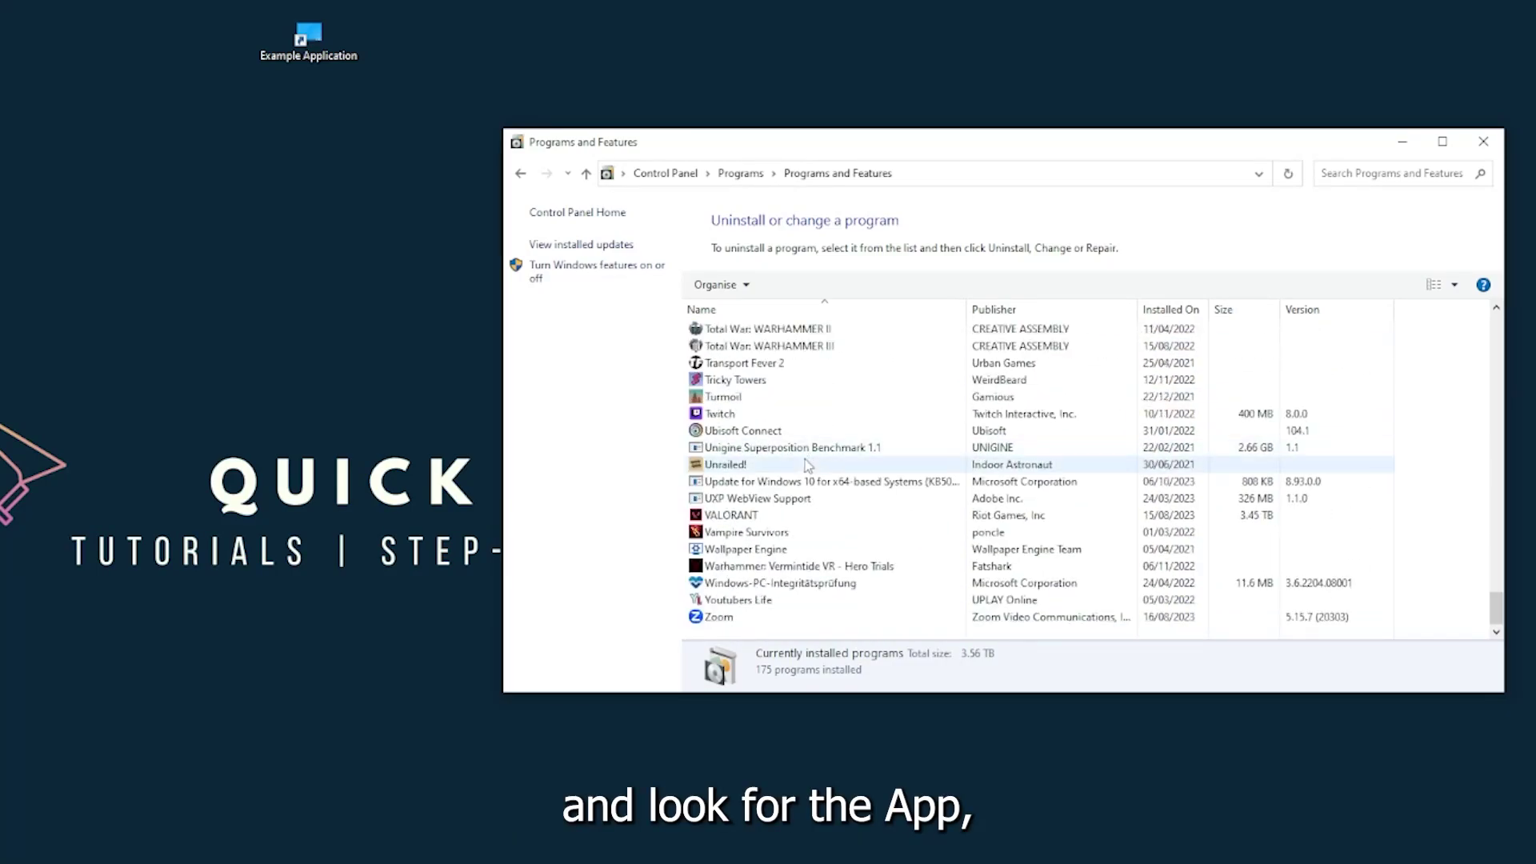
scroll(772, 530, "up", 12)
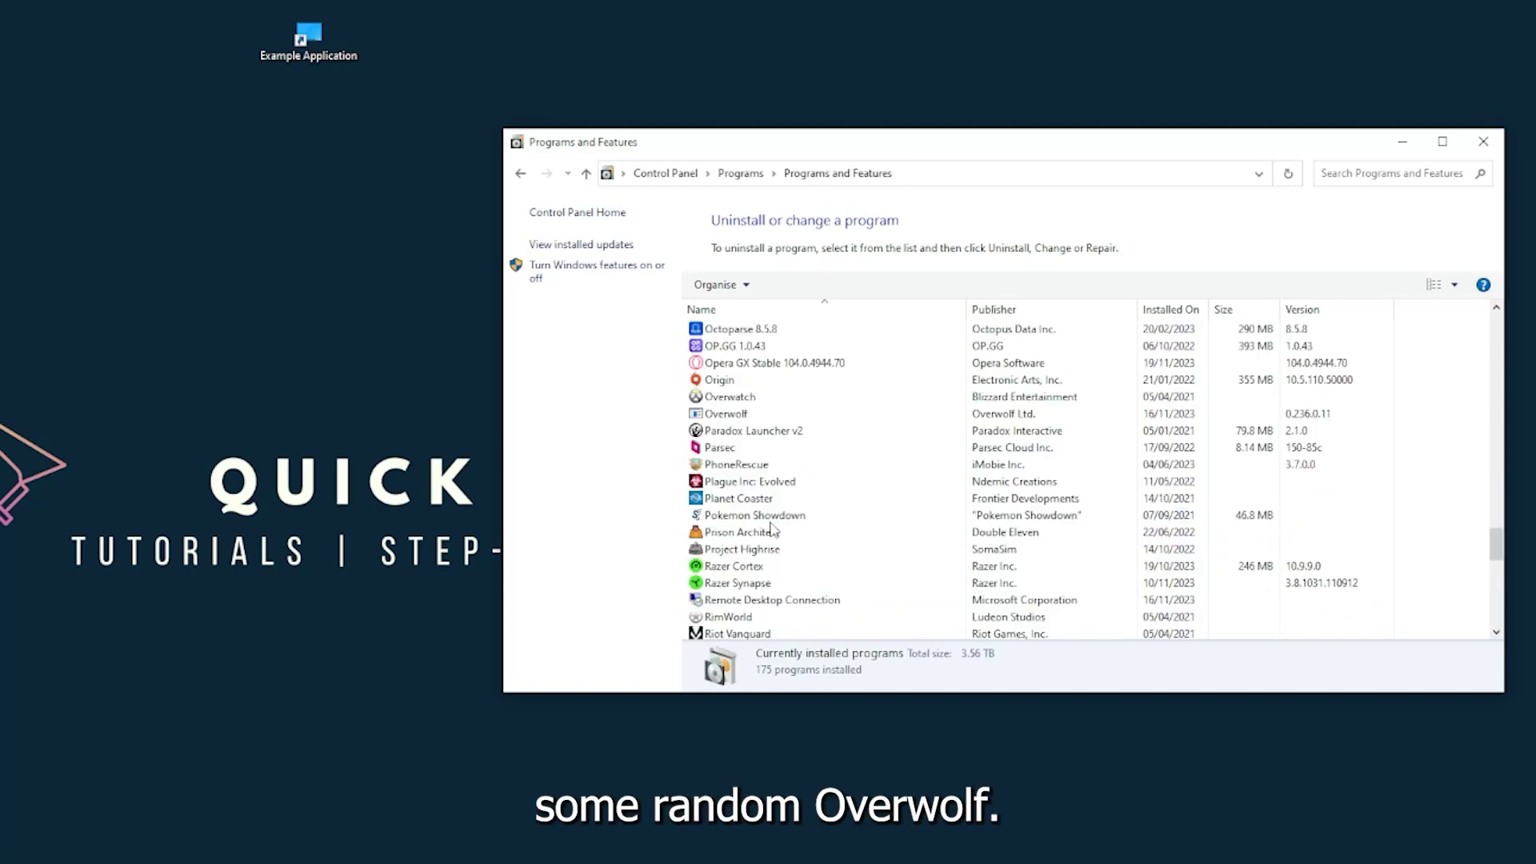
scroll(752, 524, "up", 2)
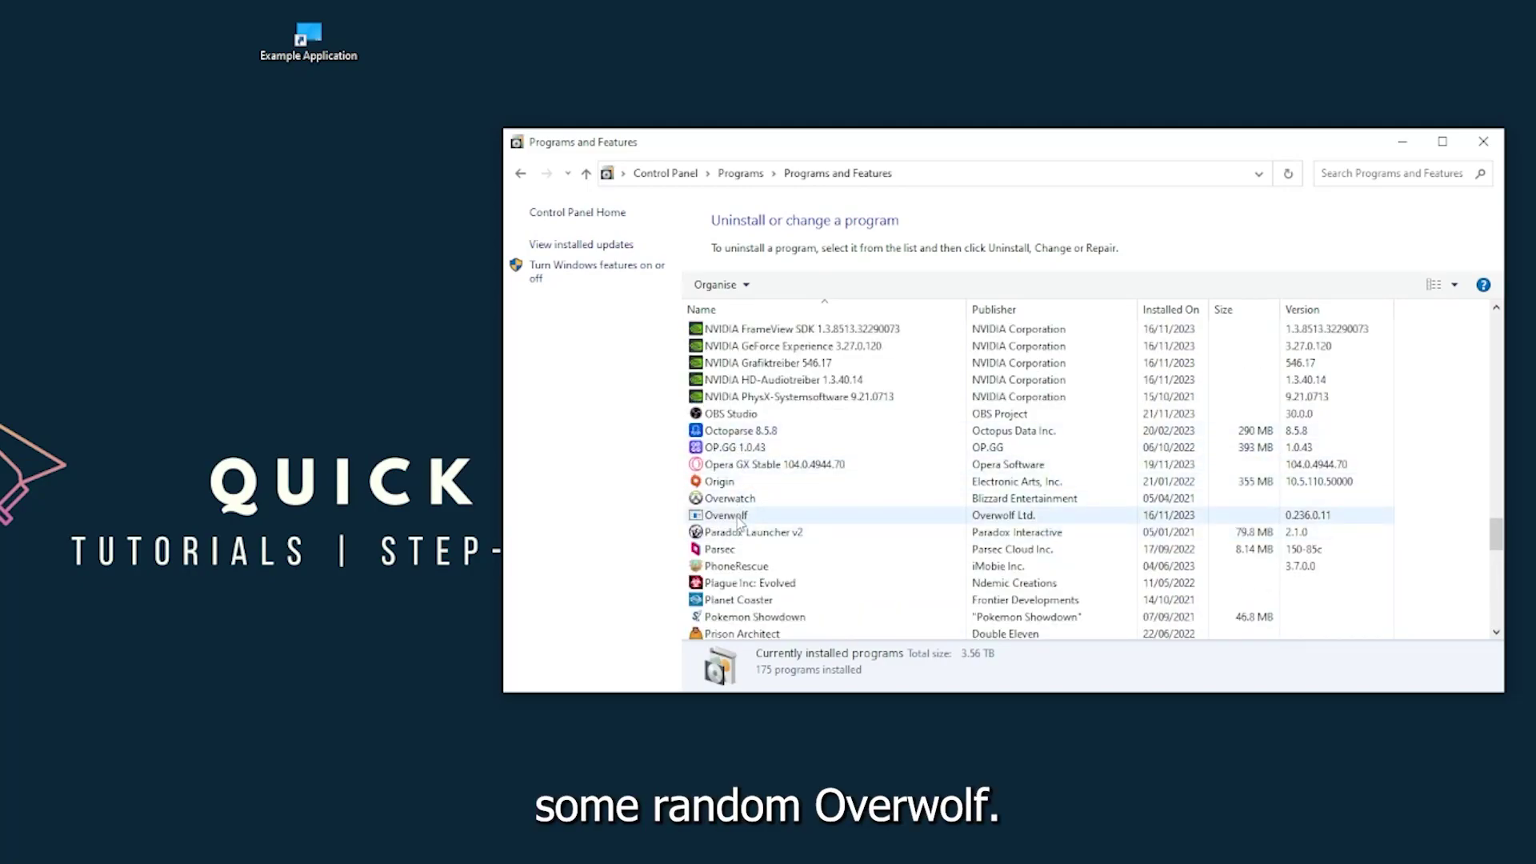
- Choose Uninstall/Change for Overwolf and confirm removing it from the programs list
left_click(740, 522)
right_click(736, 517)
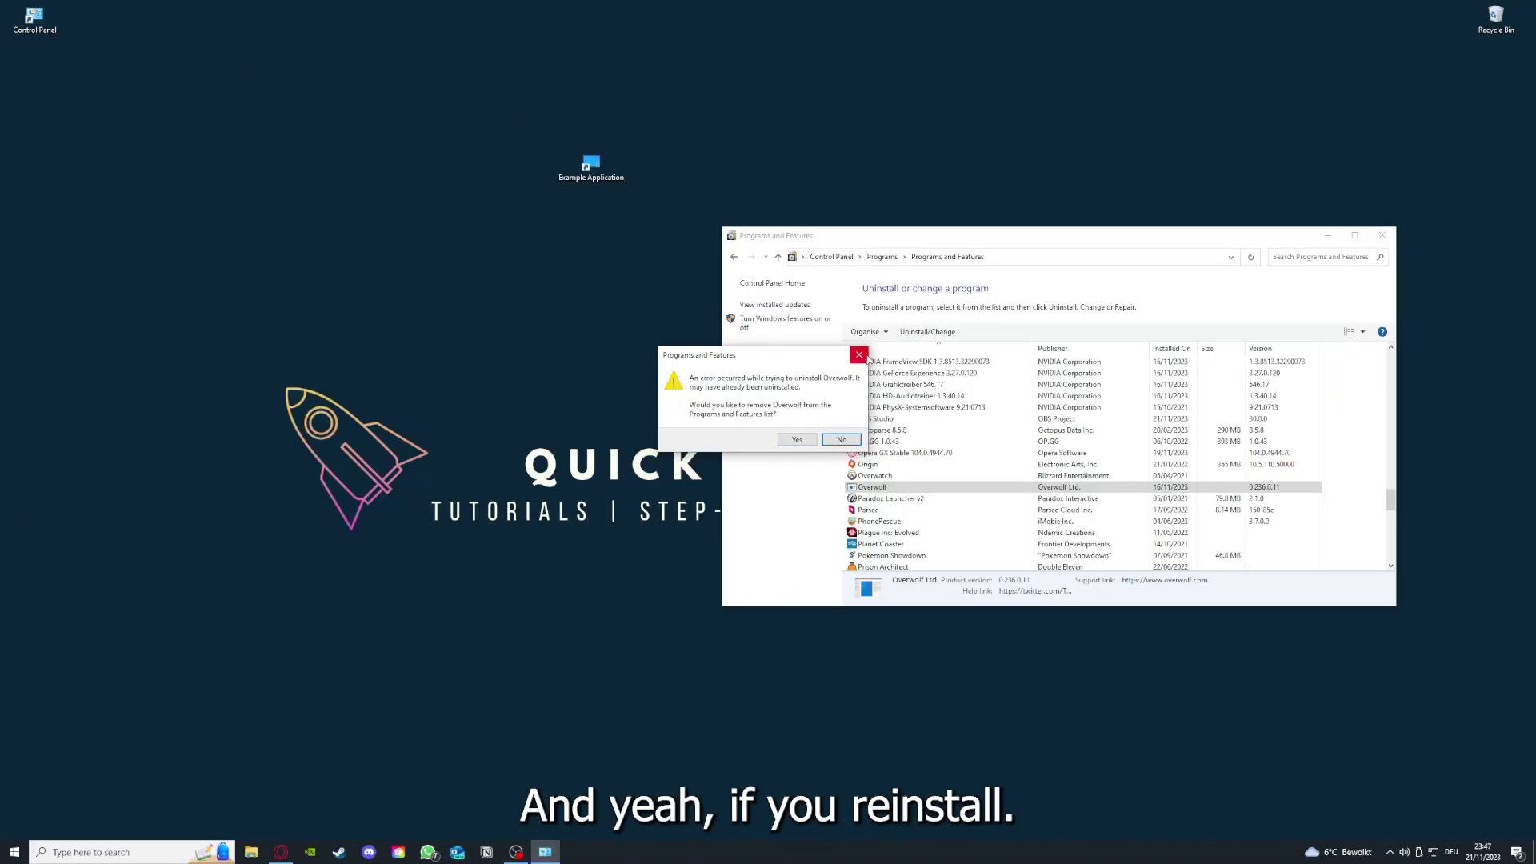
left_click(859, 355)
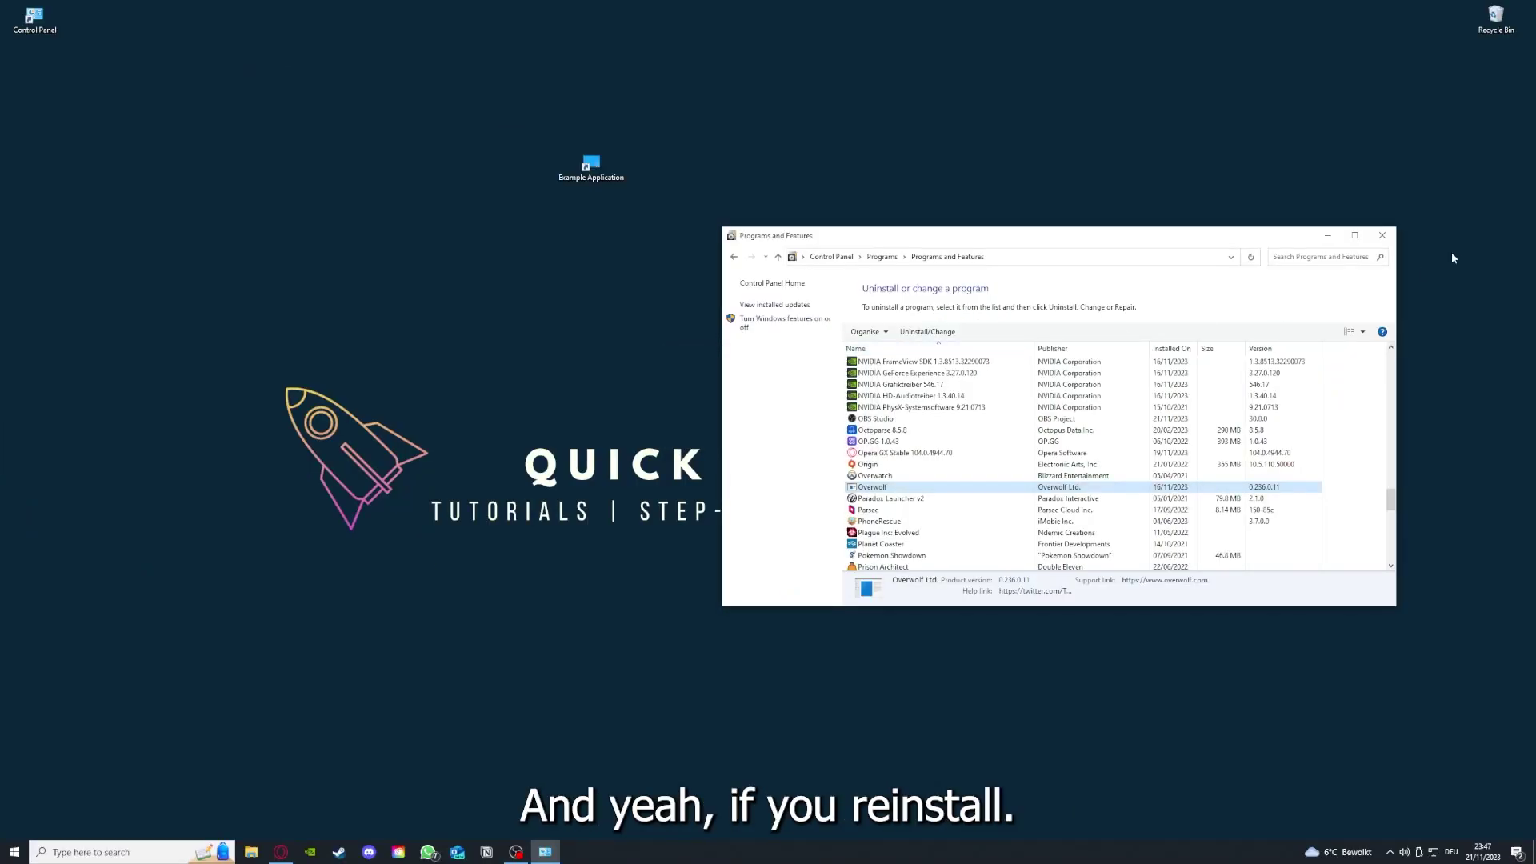
- Close the Programs and Features window
left_click(1381, 236)
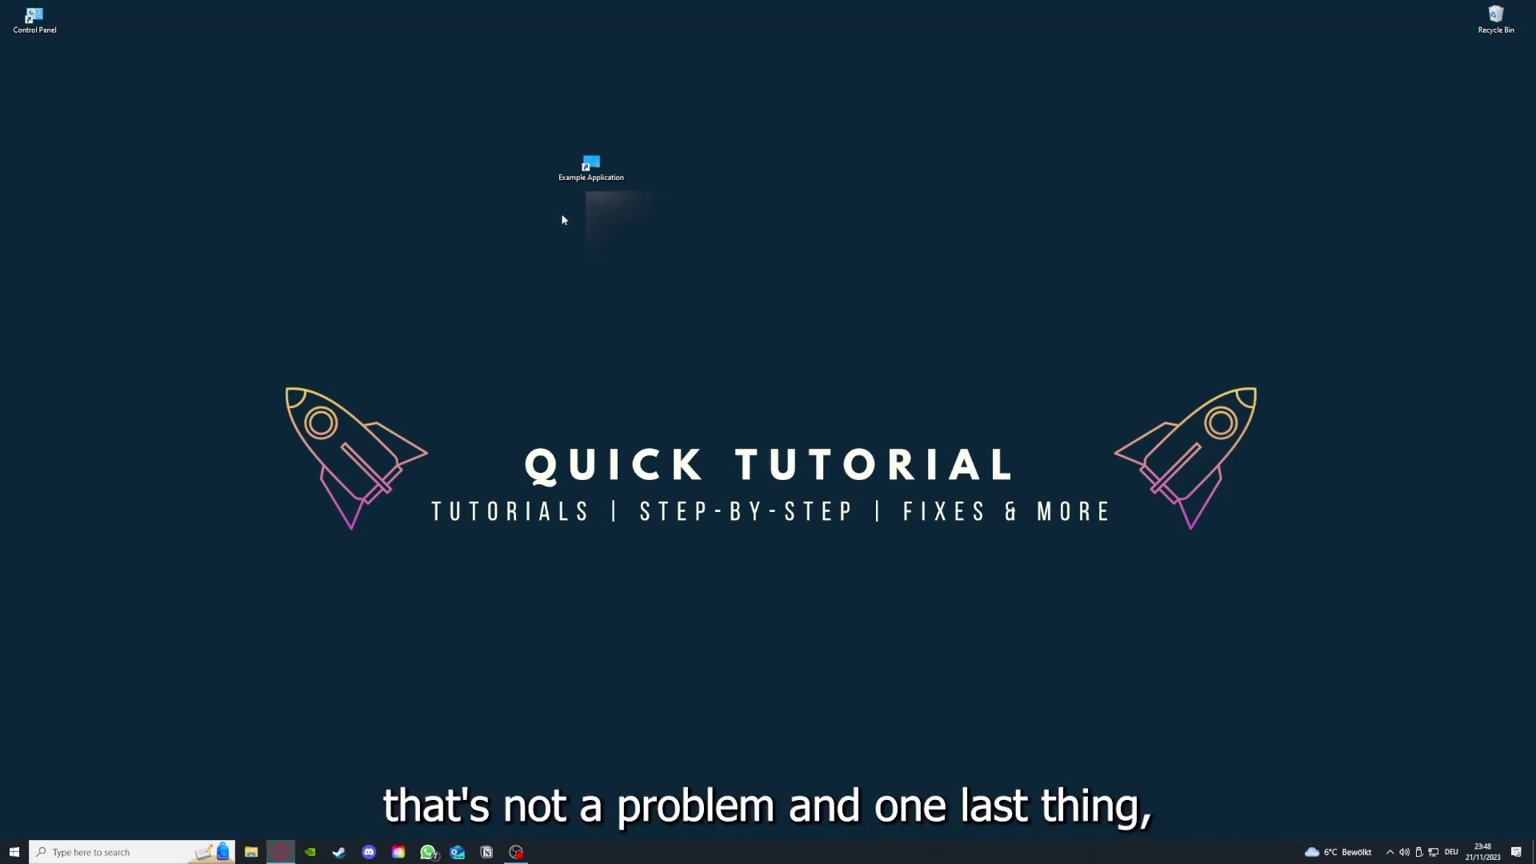
- Open the Example Application shortcut's Properties and view its Security and Details tabs
right_click(582, 160)
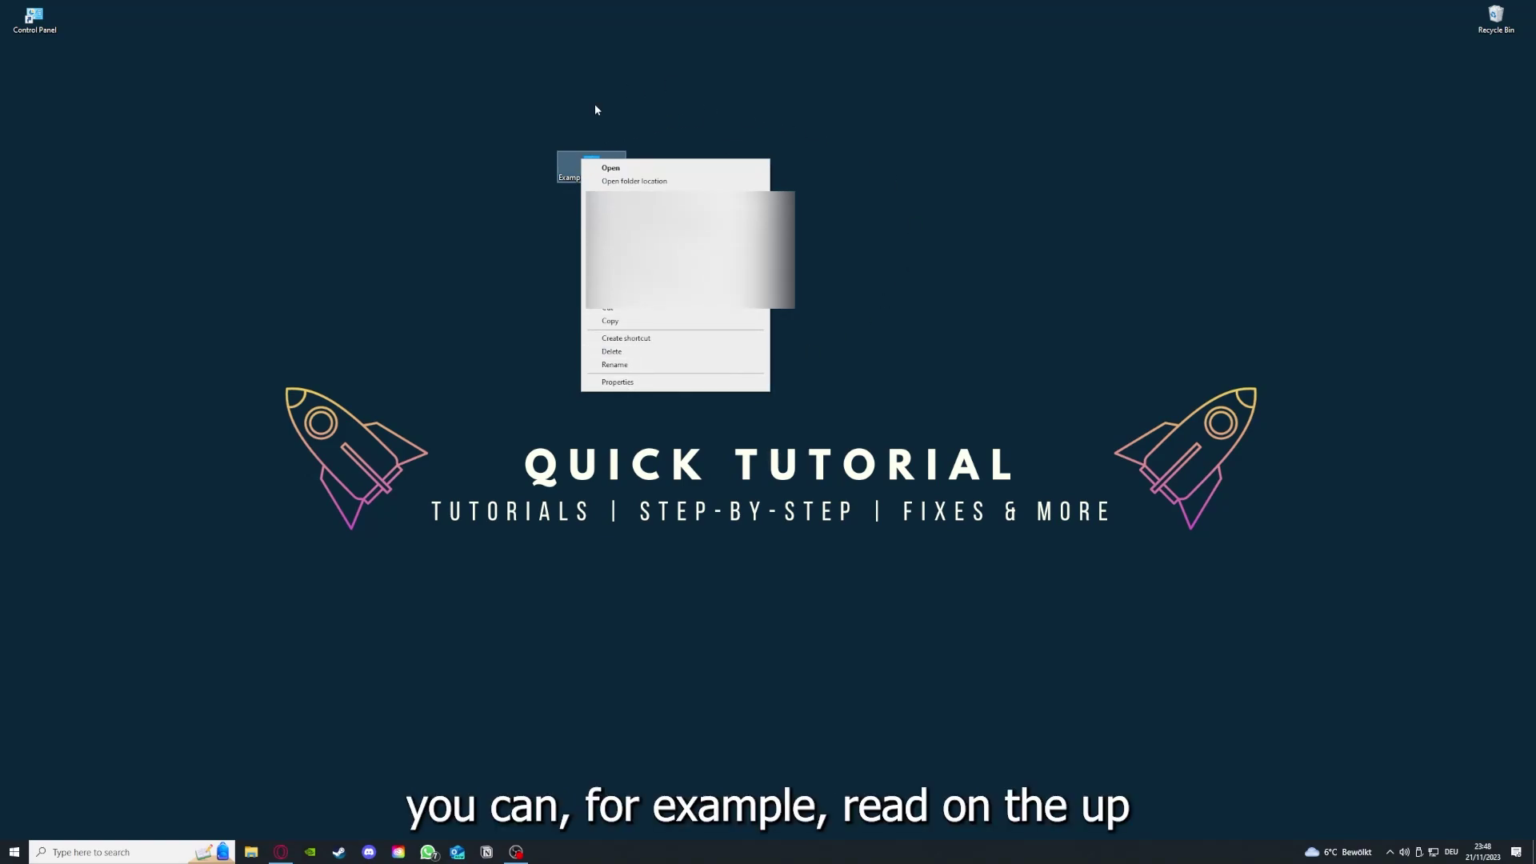
left_click(614, 383)
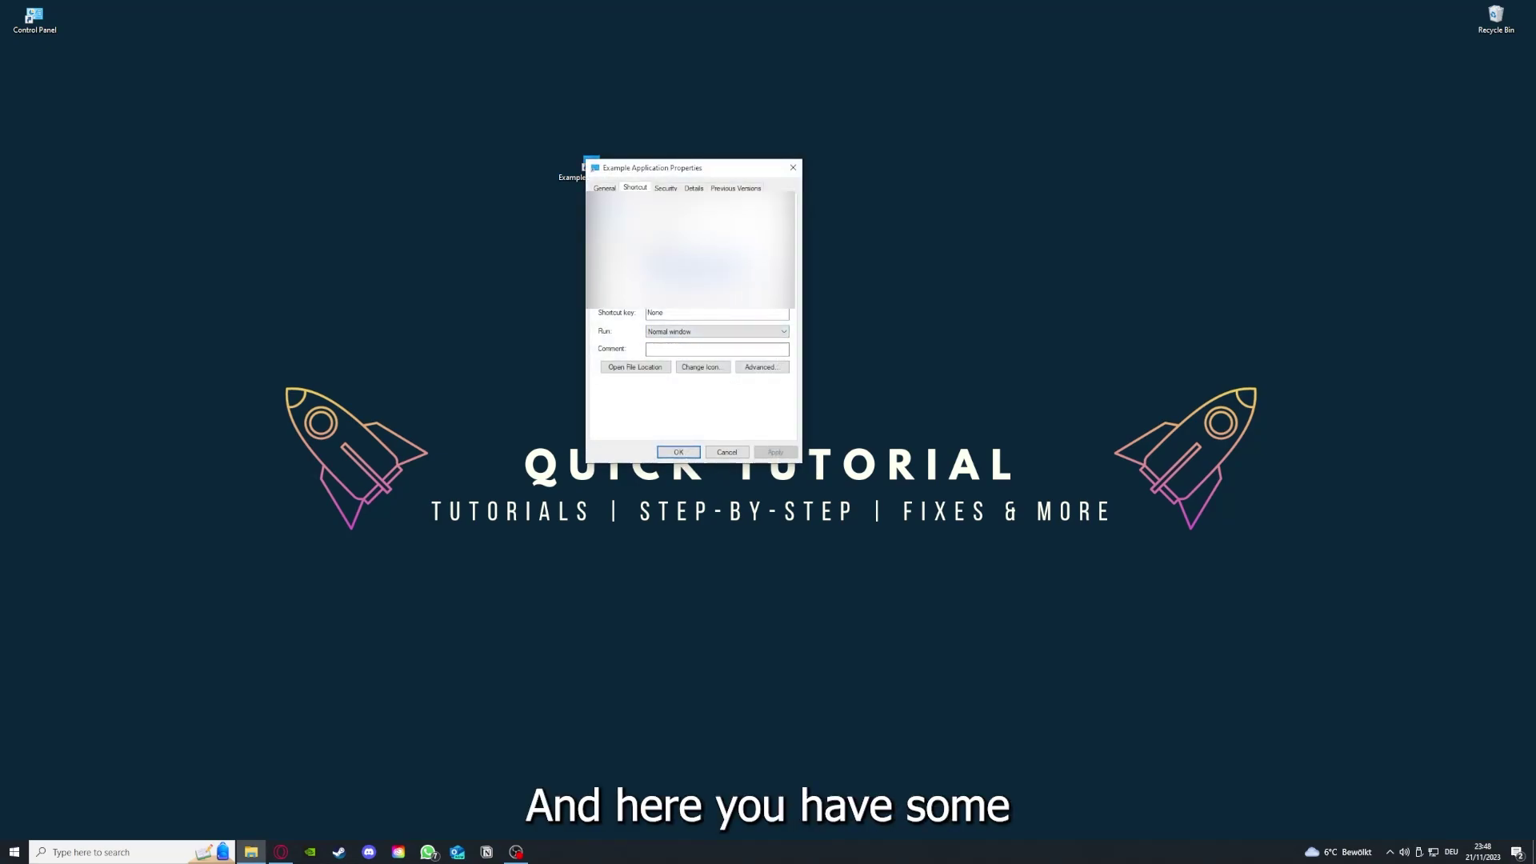
left_click(665, 187)
key("ctrl+Tab")
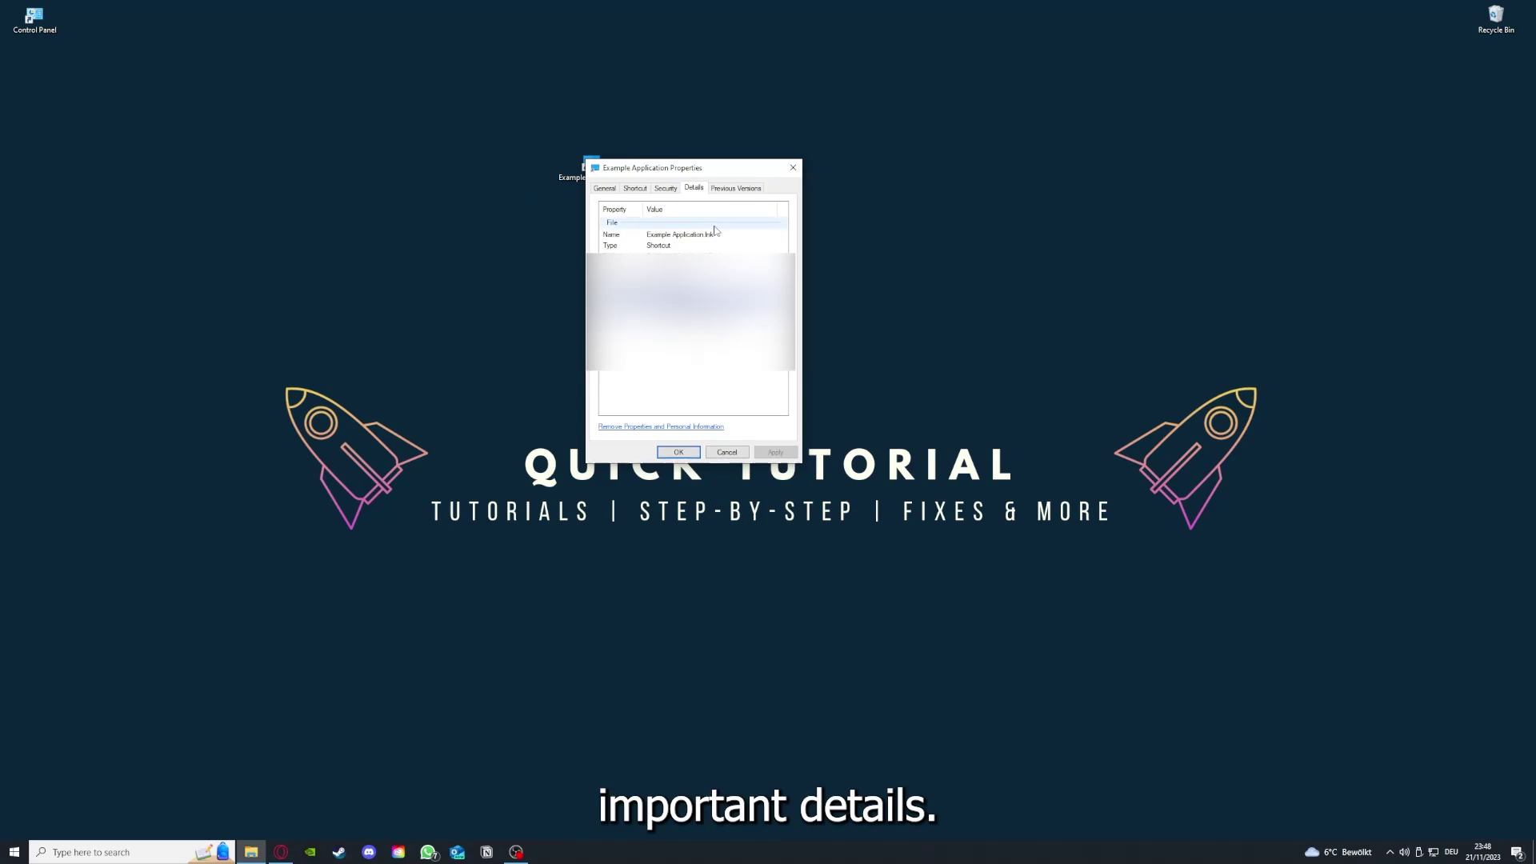
left_click_drag(696, 169, 811, 221)
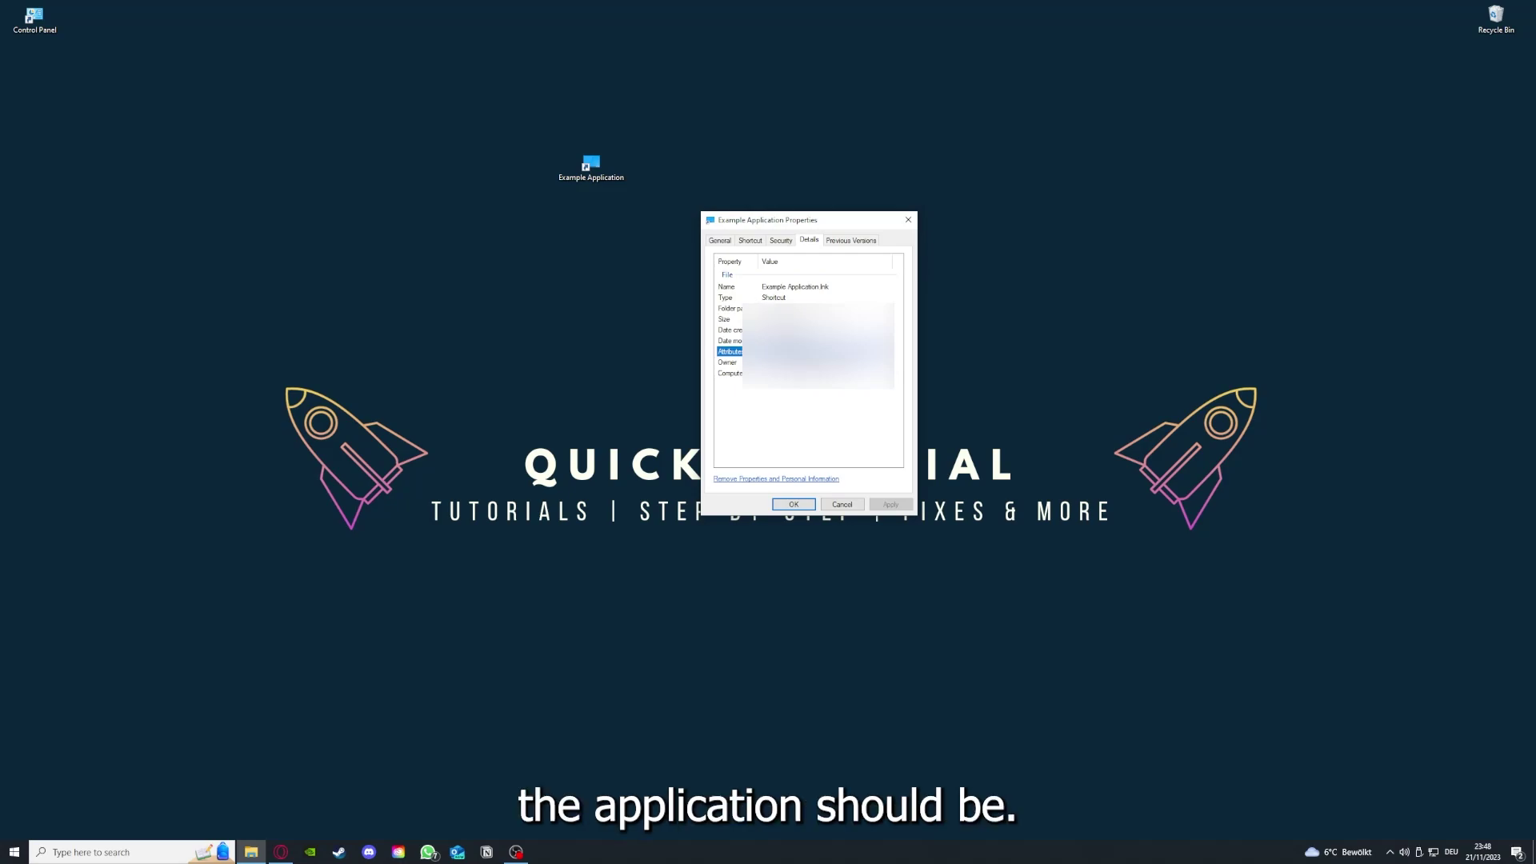
- Check Previous Versions, then use Open File Location from the Shortcut tab
left_click(860, 243)
left_click(750, 242)
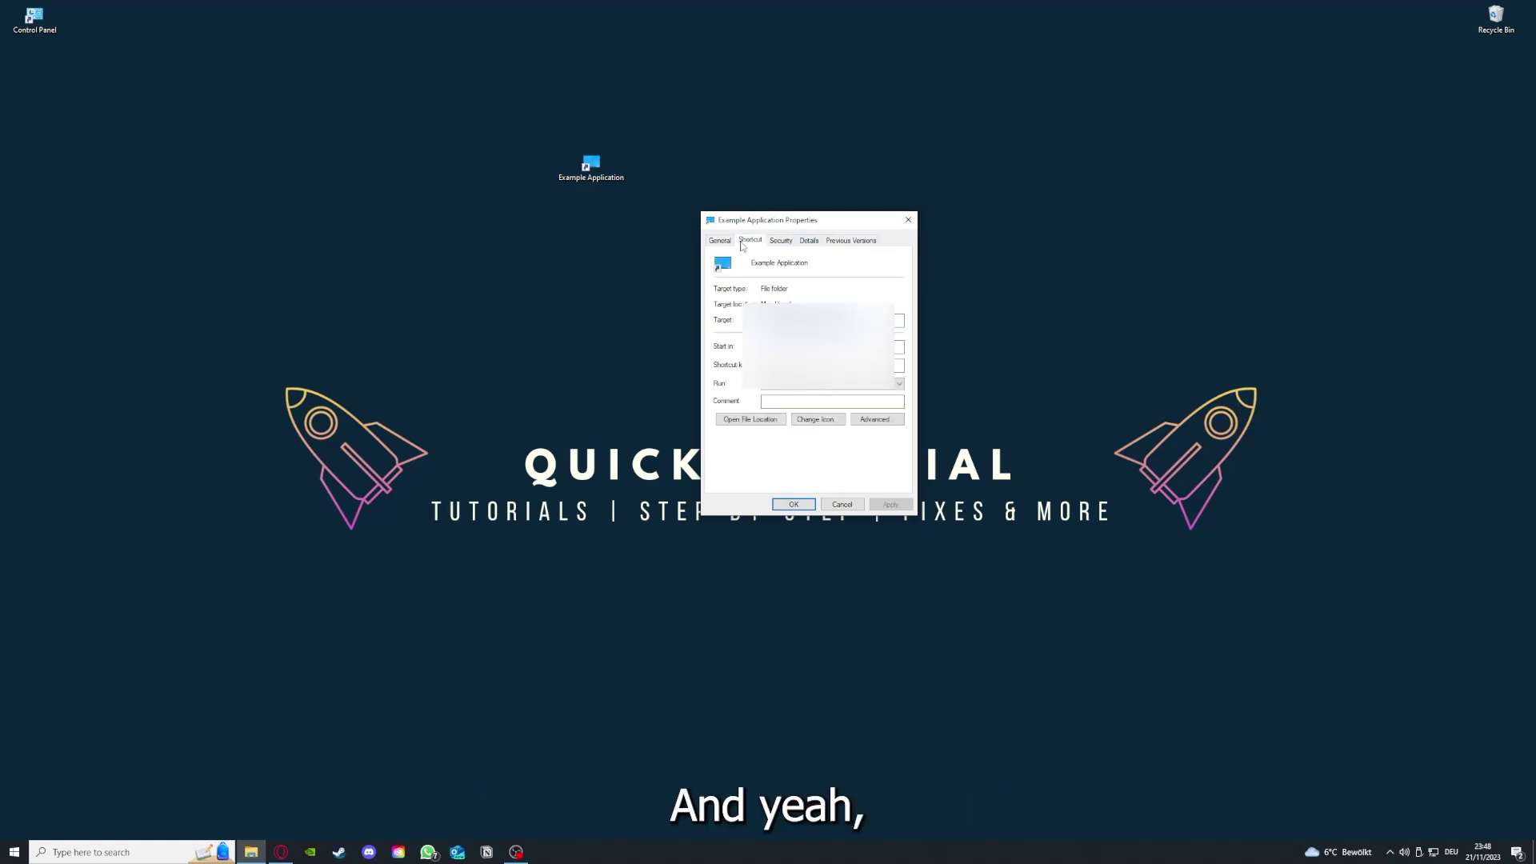
left_click(738, 422)
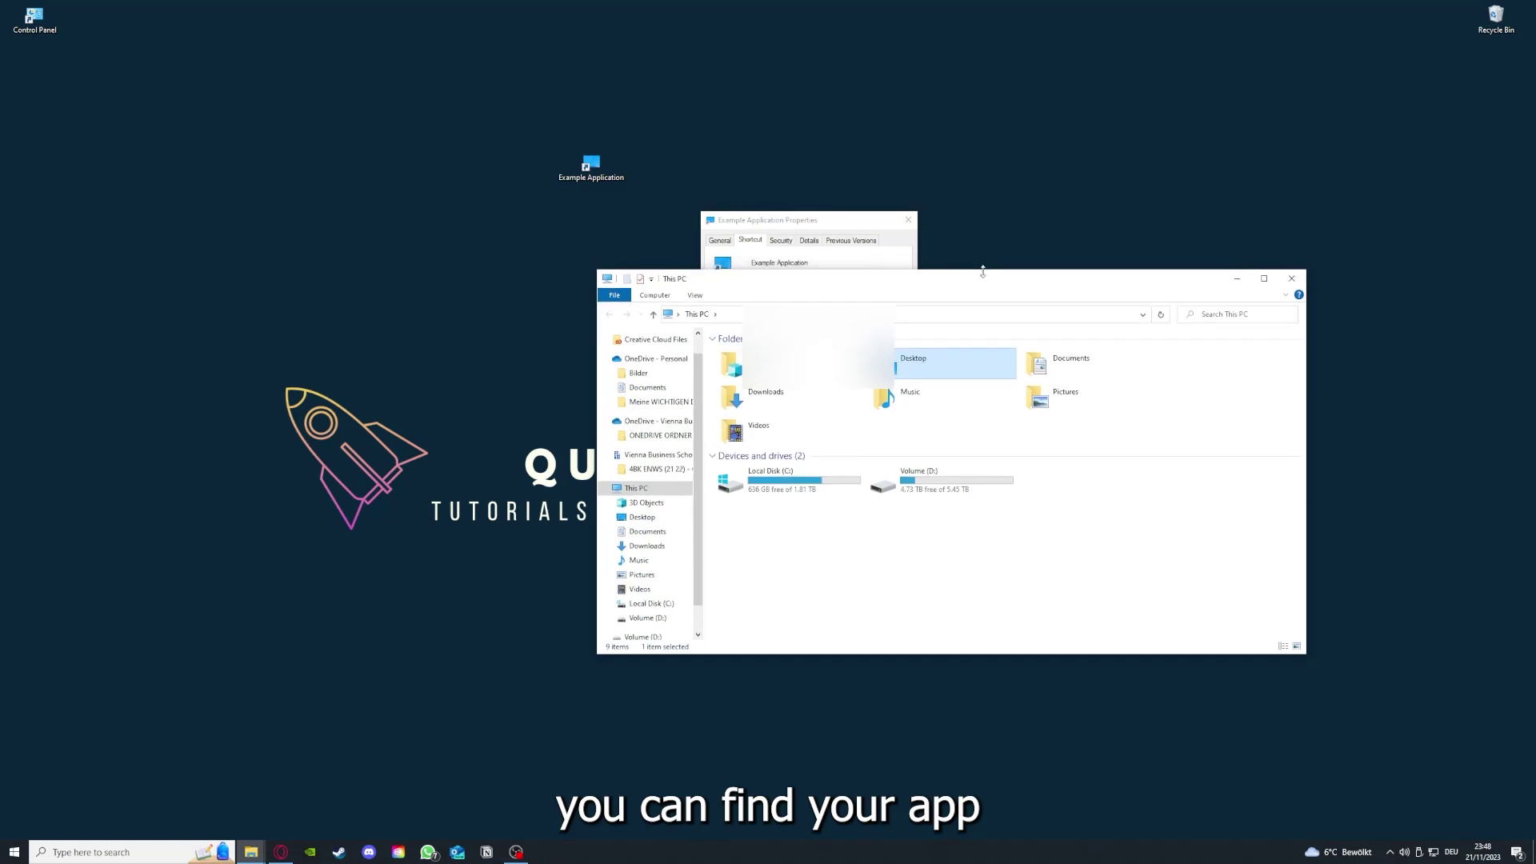
- Move the This PC Explorer window lower and left, then close it
left_click_drag(985, 278, 812, 443)
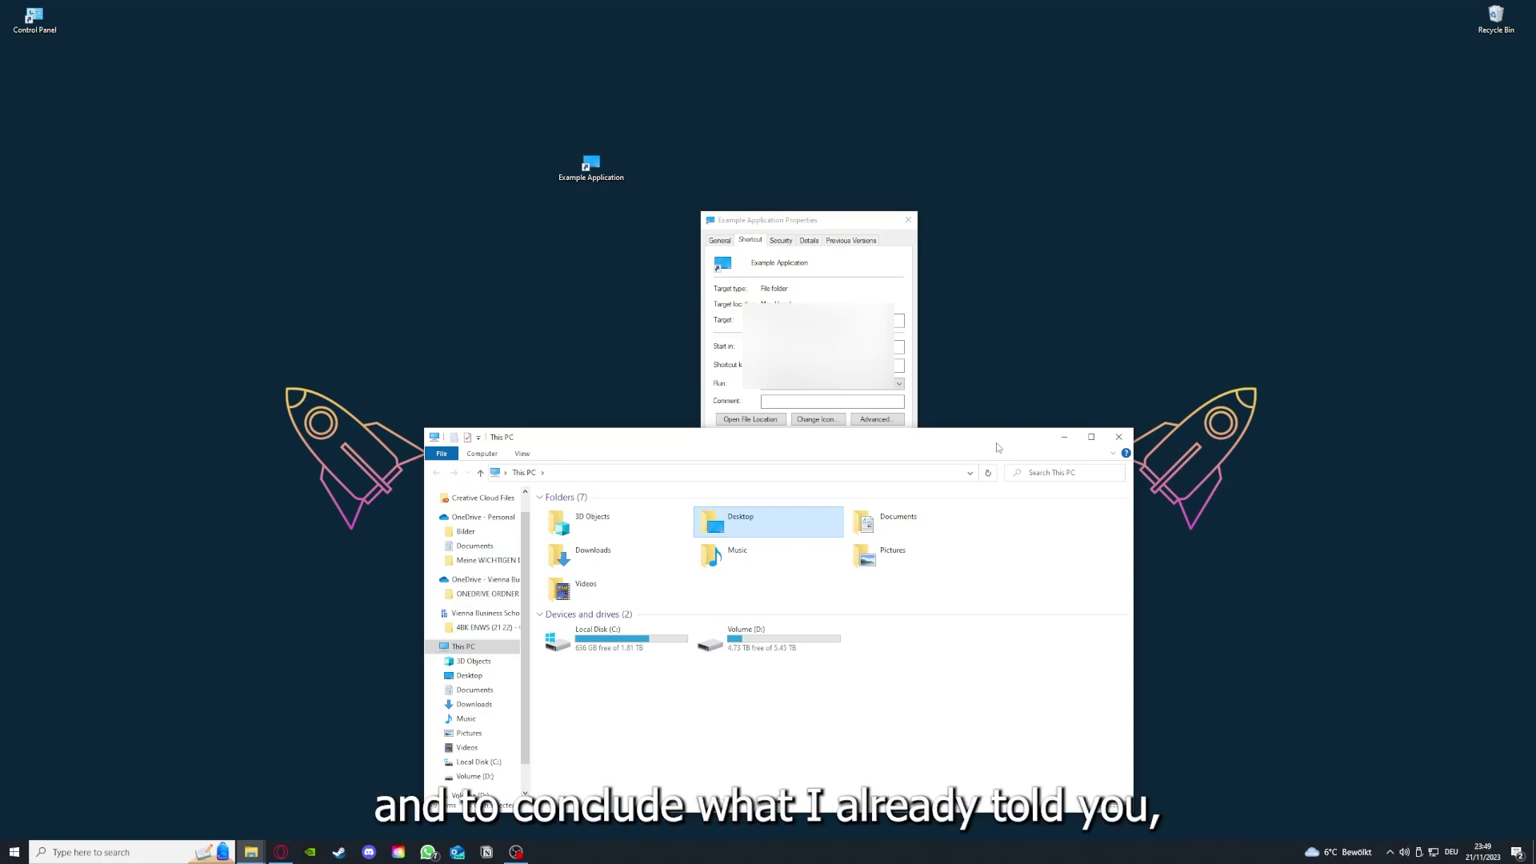
left_click(1118, 436)
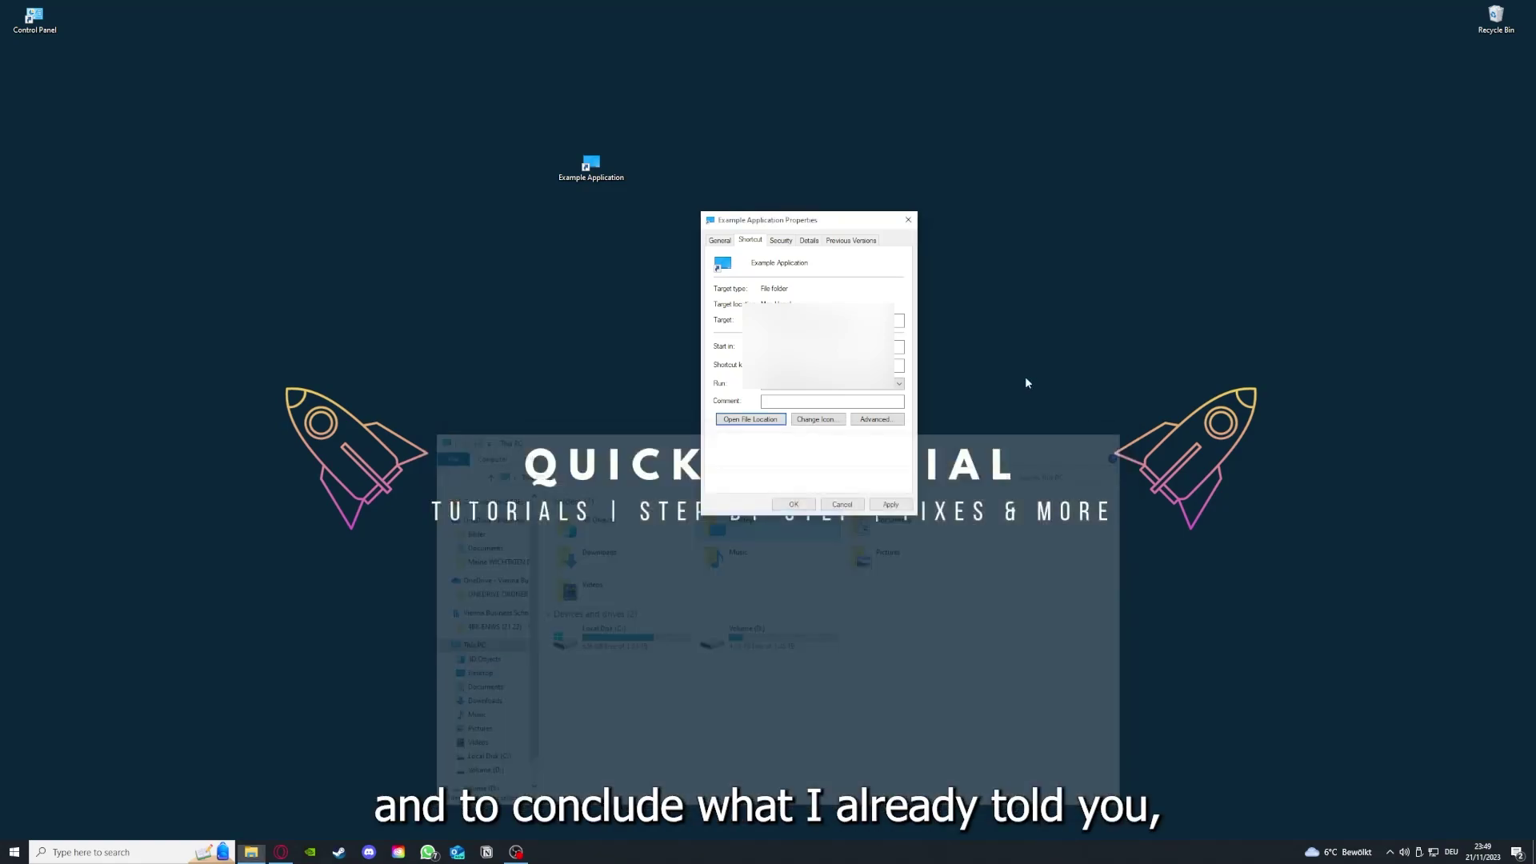
- Close the Example Application Properties dialog
left_click(908, 219)
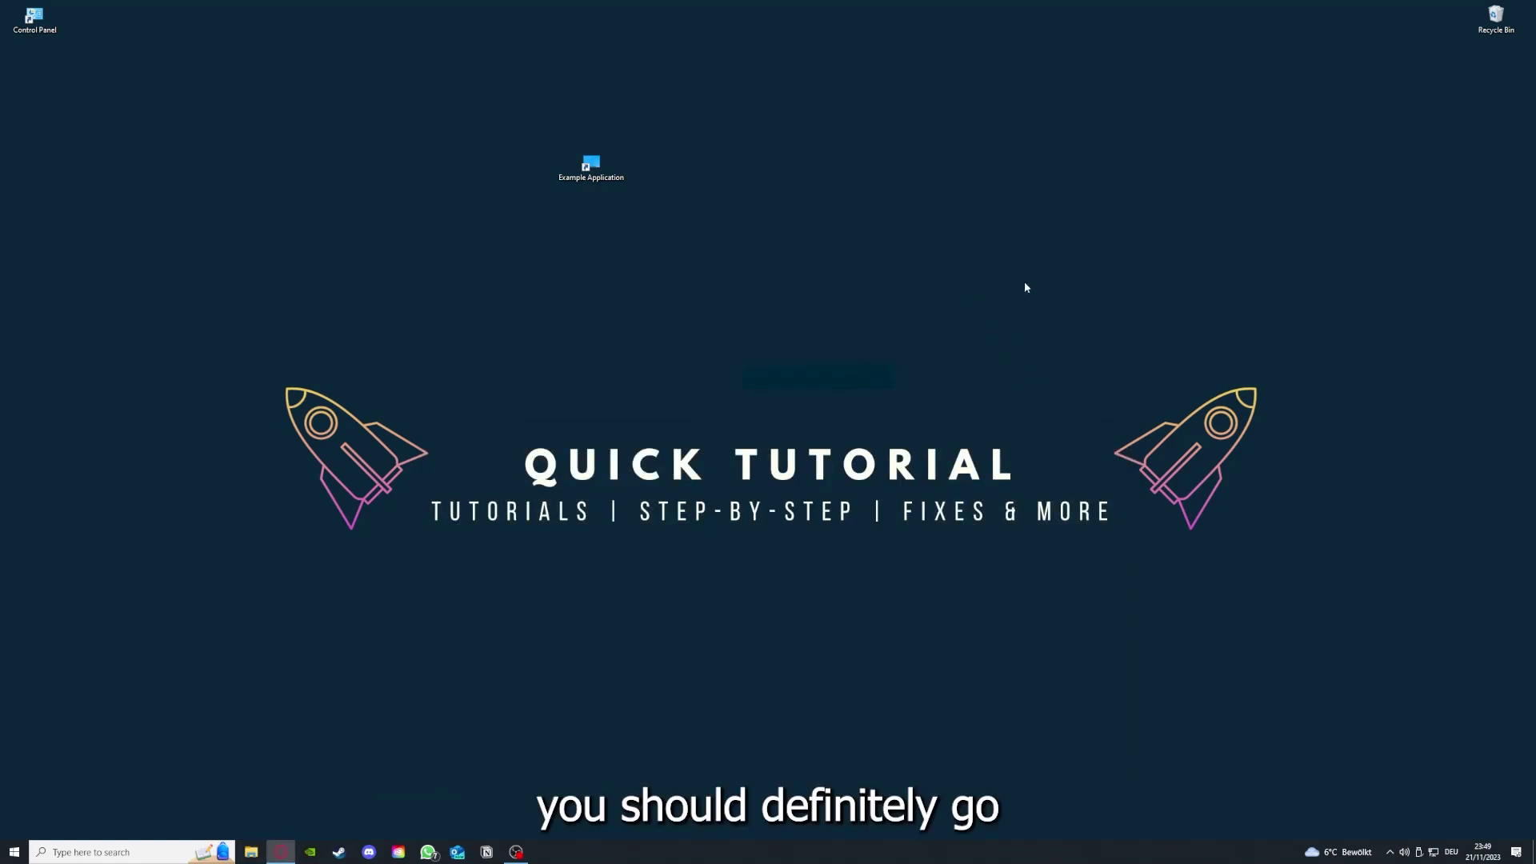